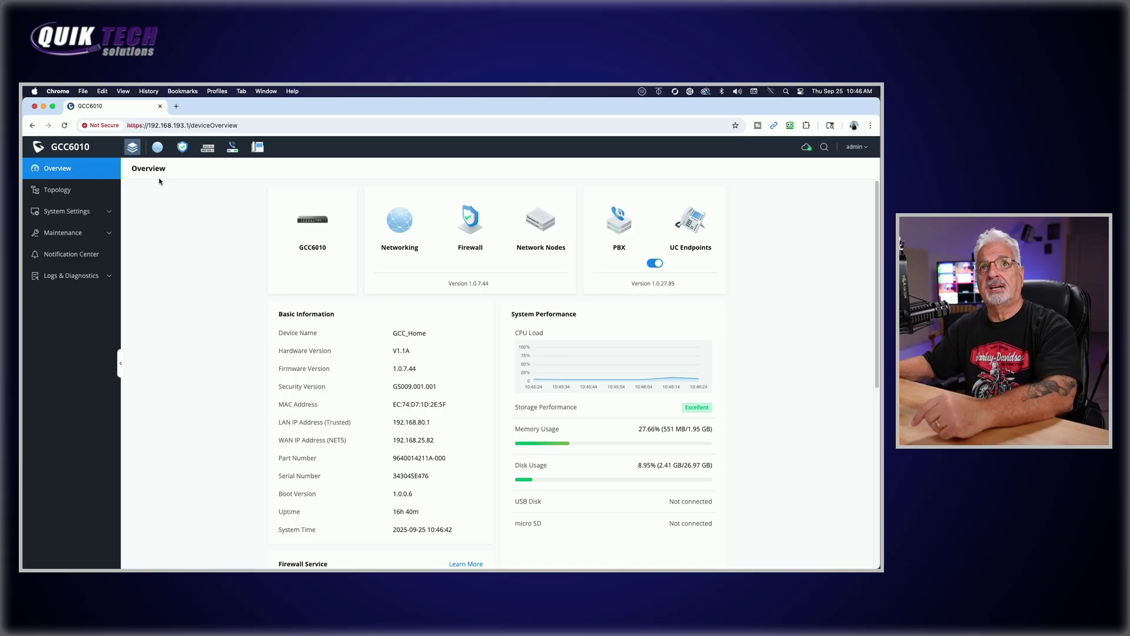
# Add a new VLAN in the networking LAN settings with VLAN ID 30 and the name IoT.
pyautogui.click(157, 150)
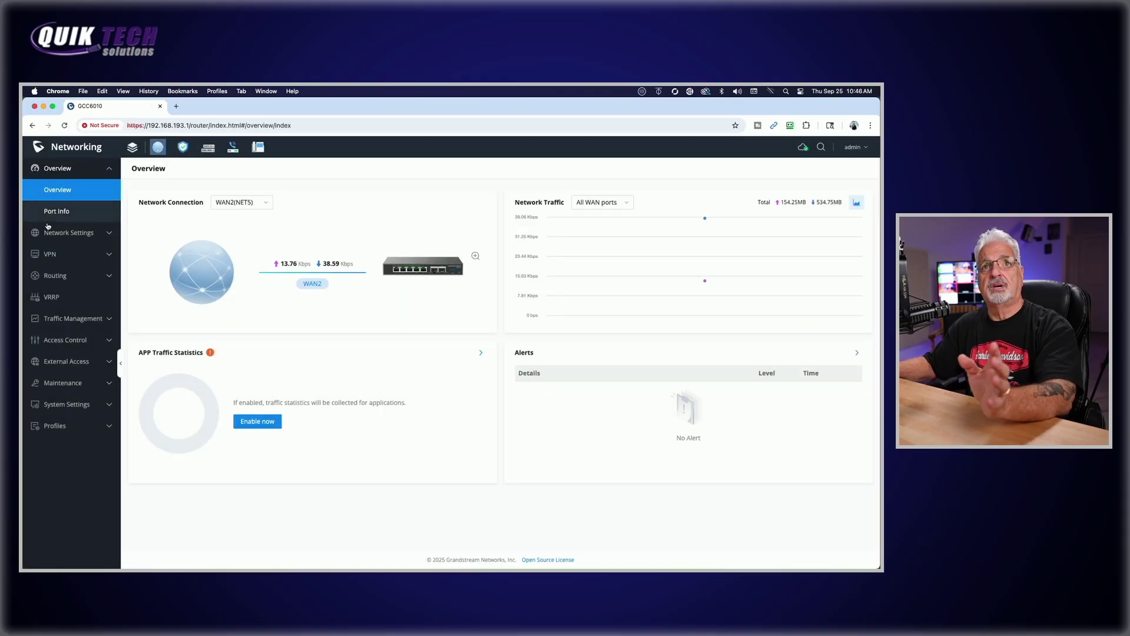
pyautogui.click(73, 233)
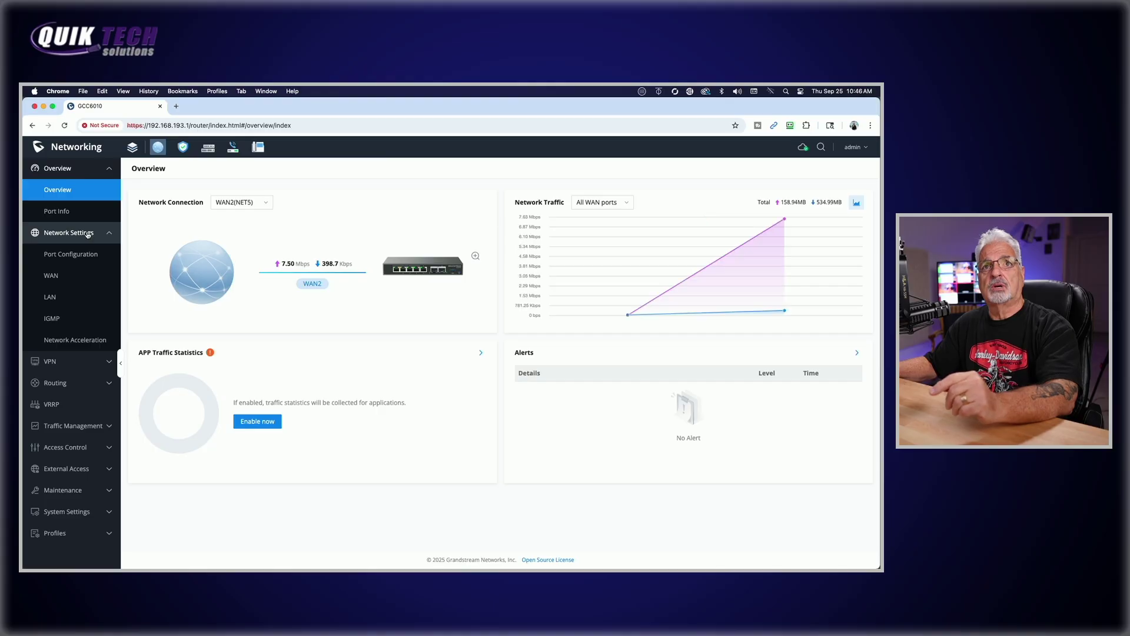
pyautogui.click(50, 298)
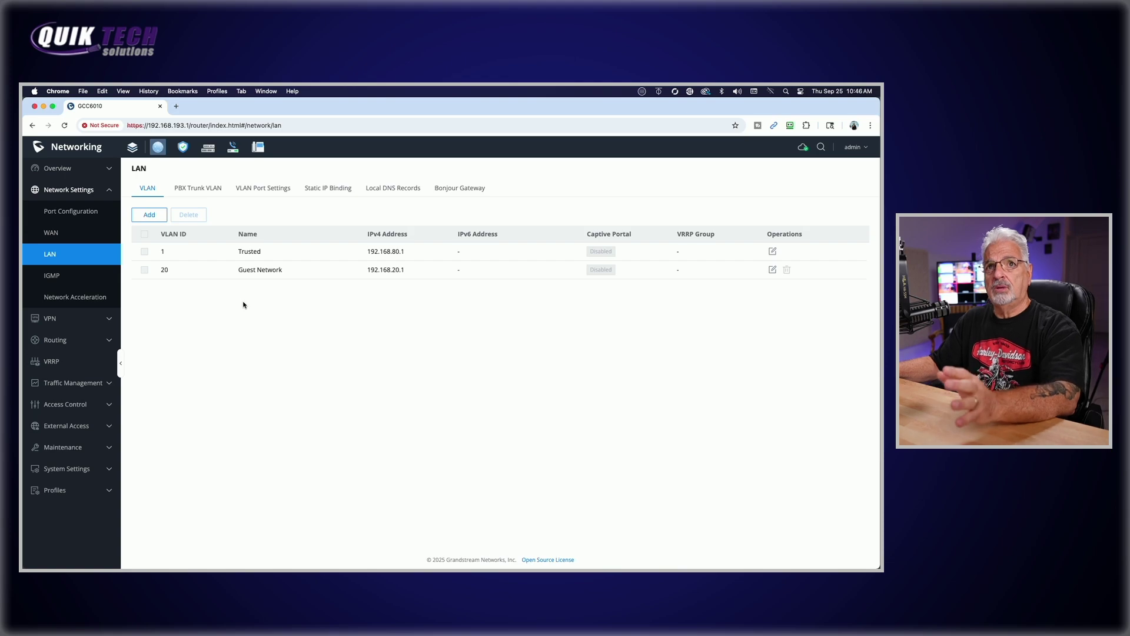
pyautogui.click(149, 215)
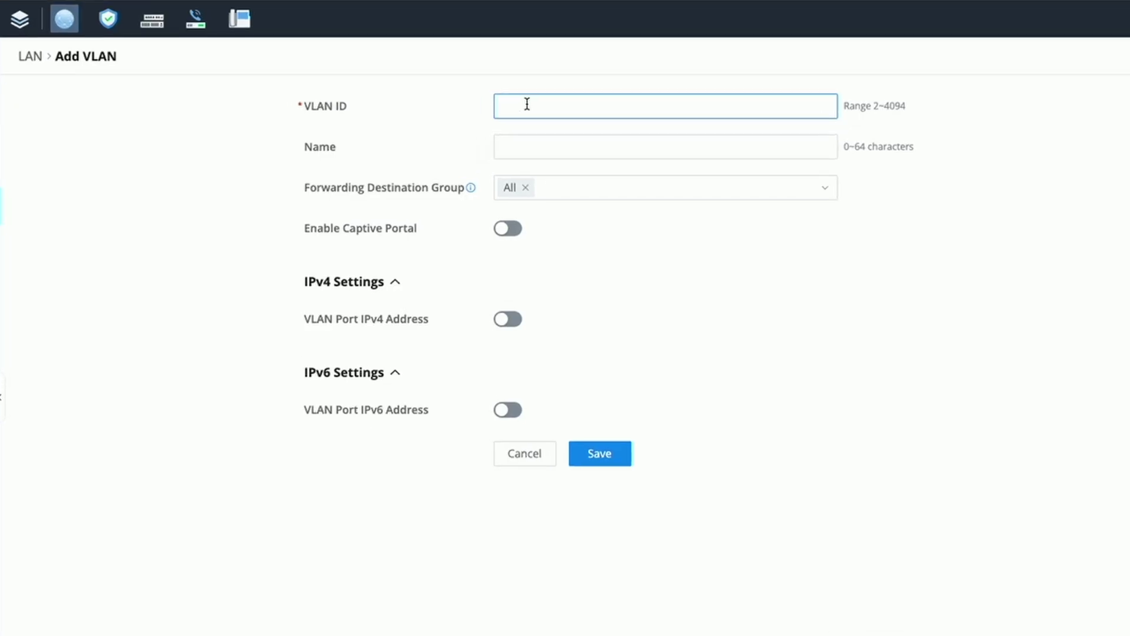
pyautogui.write('30')
pyautogui.click(526, 147)
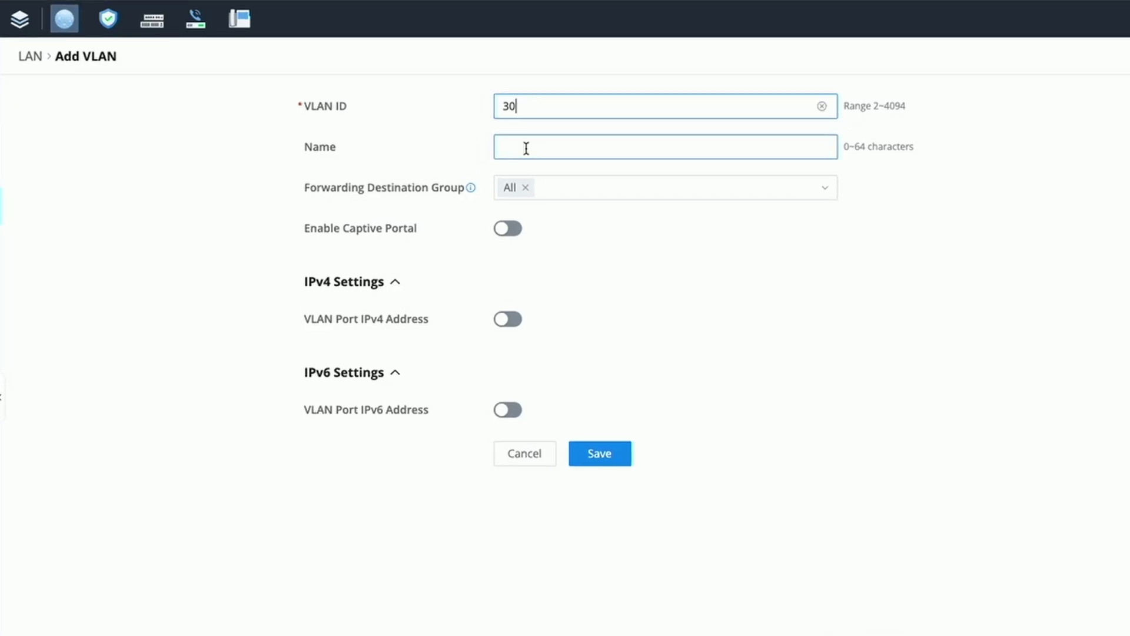
pyautogui.write('IoT')
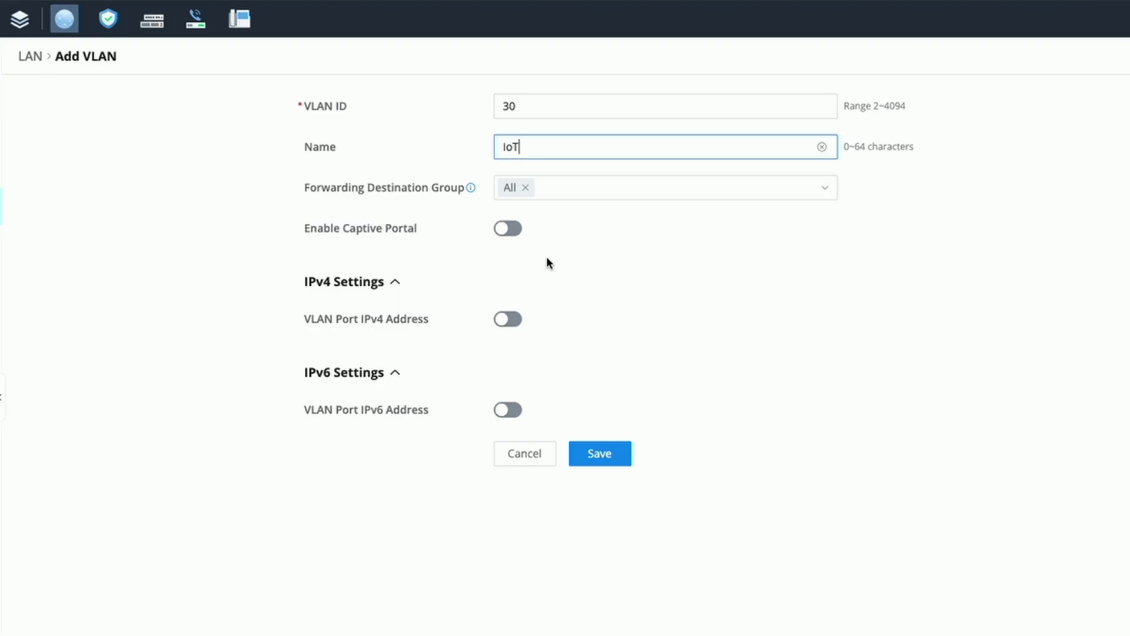
# Enable the IoT VLAN's port IPv4 address and set it to 192.168.30.1 with subnet mask 255.255.255.0.
pyautogui.click(510, 320)
pyautogui.click(522, 362)
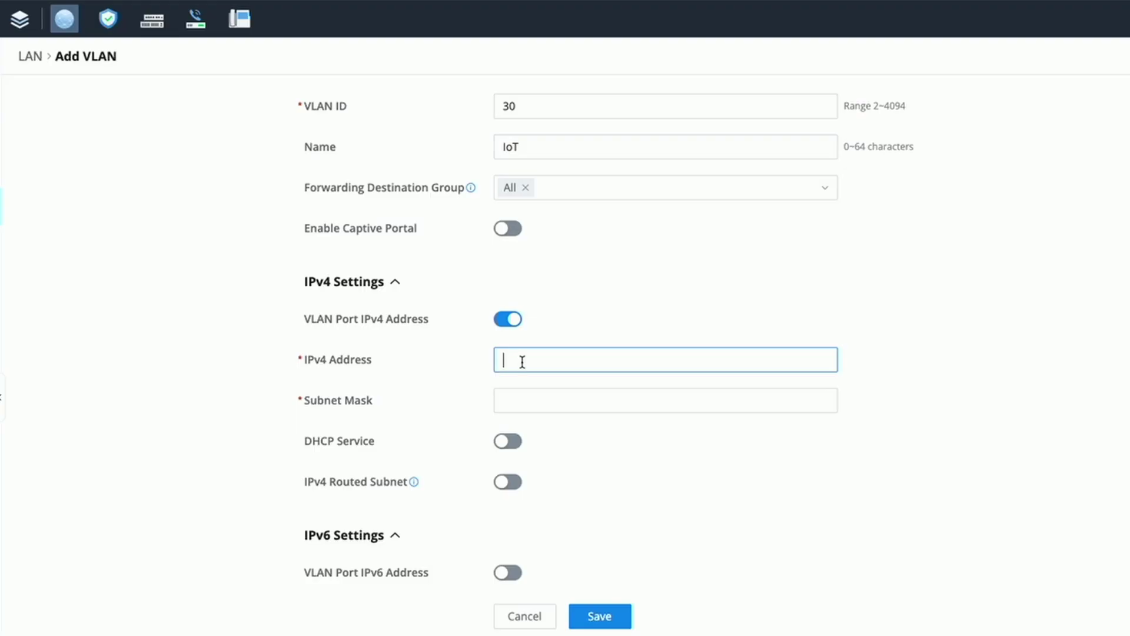
pyautogui.write('192.168.30.1')
pyautogui.click(554, 406)
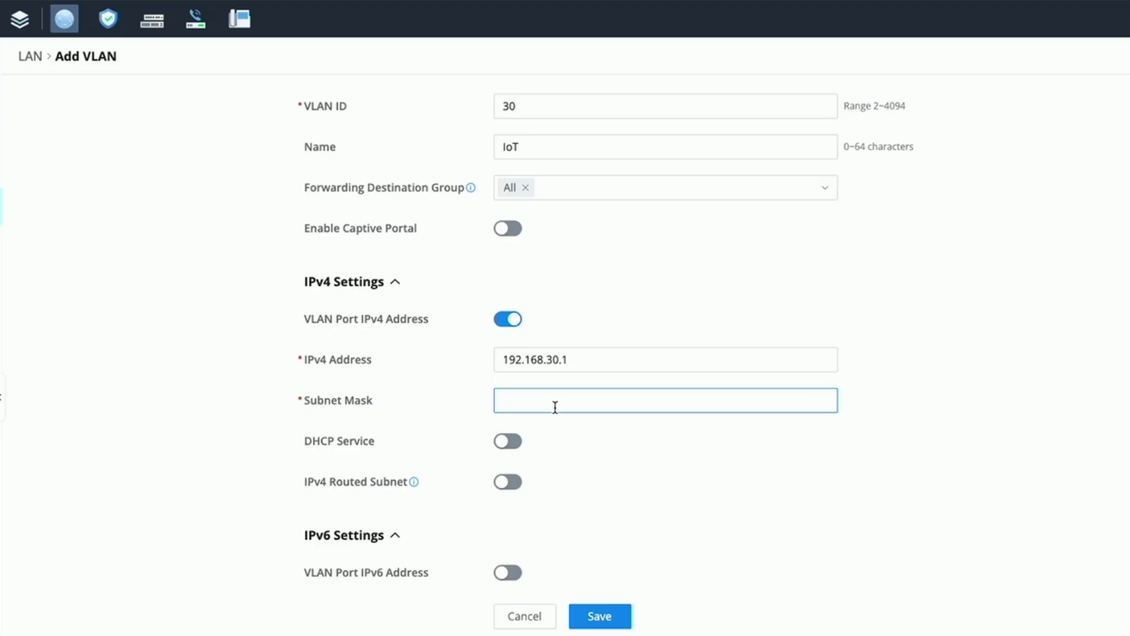
pyautogui.write('255.255.255.0')
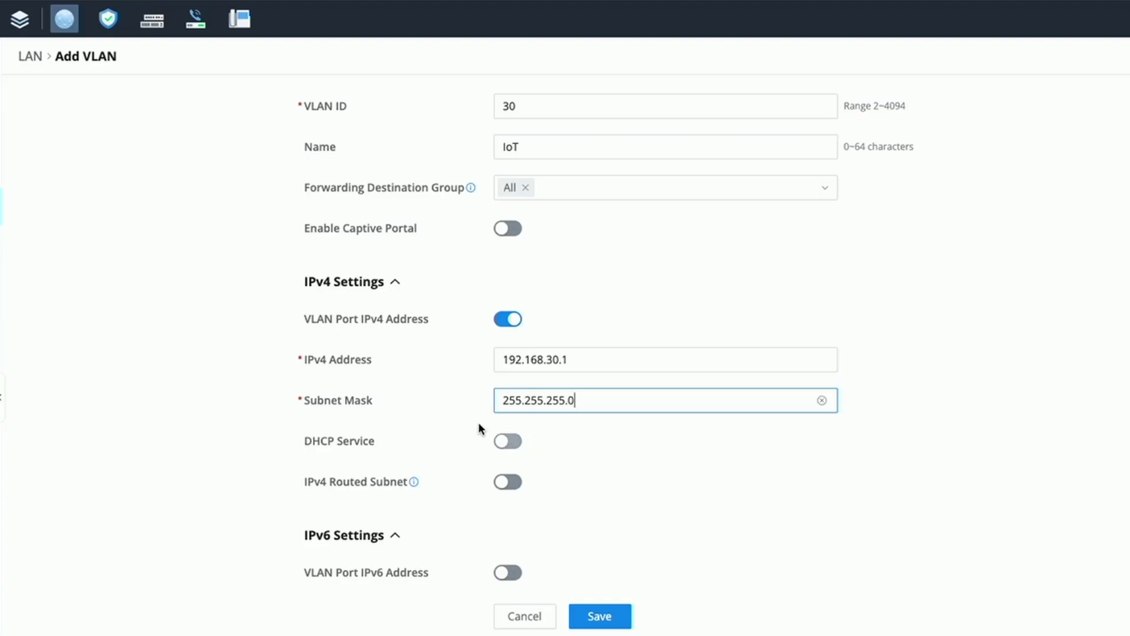
# Enable the DHCP service for the IoT VLAN and set the gateway address to 192.168.30.1.
pyautogui.click(508, 441)
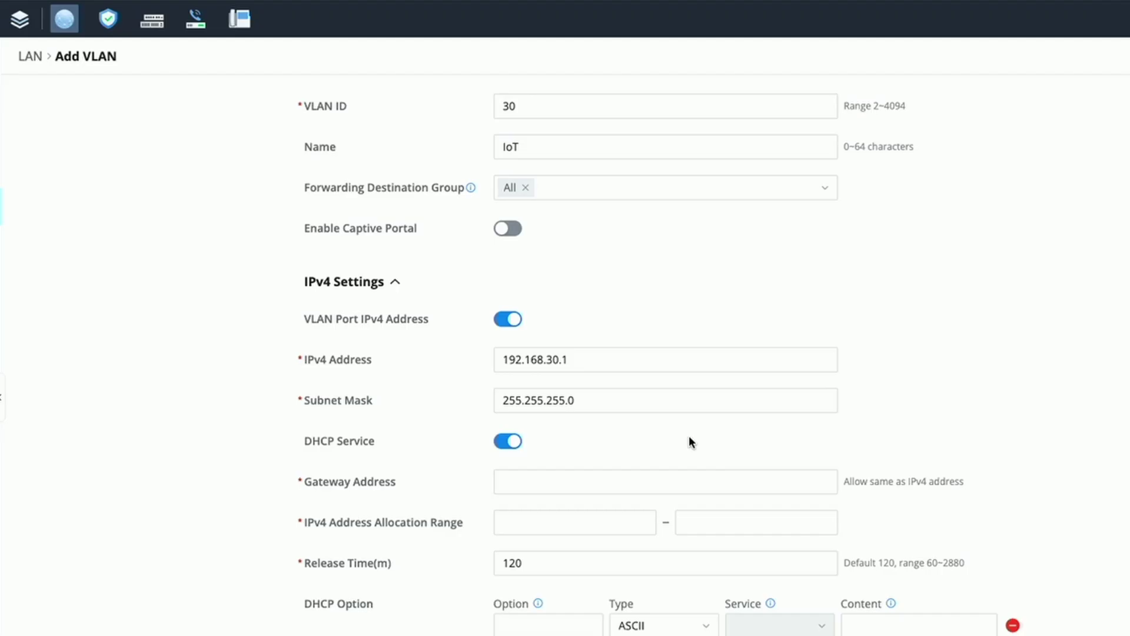
pyautogui.click(528, 480)
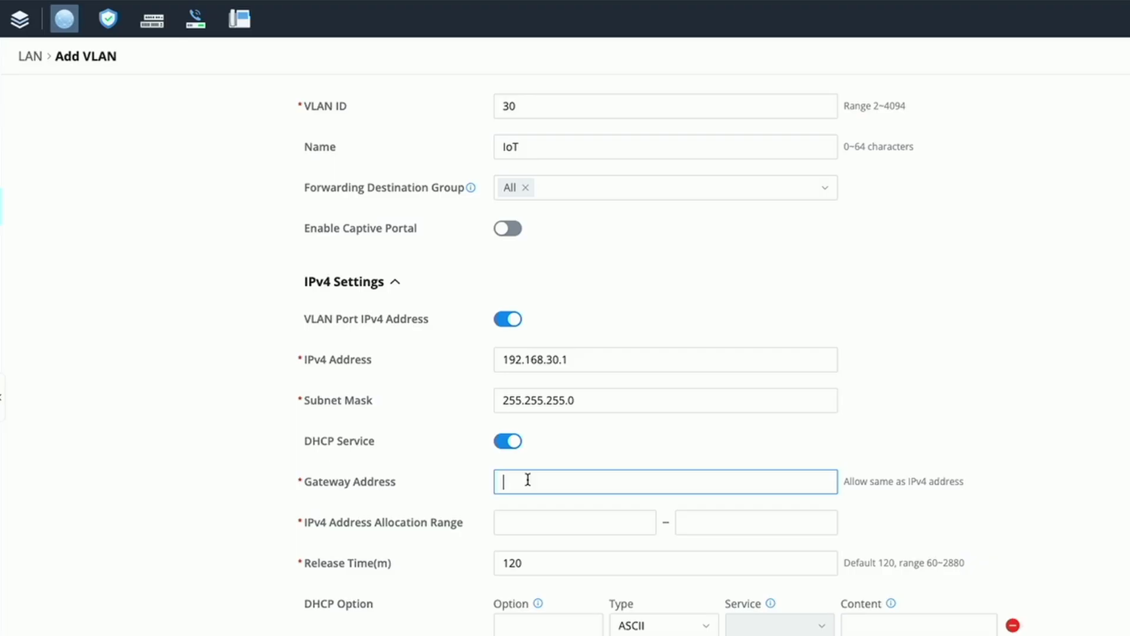
pyautogui.write('192.168.30.1')
# Set the IoT VLAN's IPv4 address allocation range to 192.168.30.2 through 192.168.30.254, reusing the gateway's network prefix.
pyautogui.moveTo(562, 483); pyautogui.dragTo(485, 484)
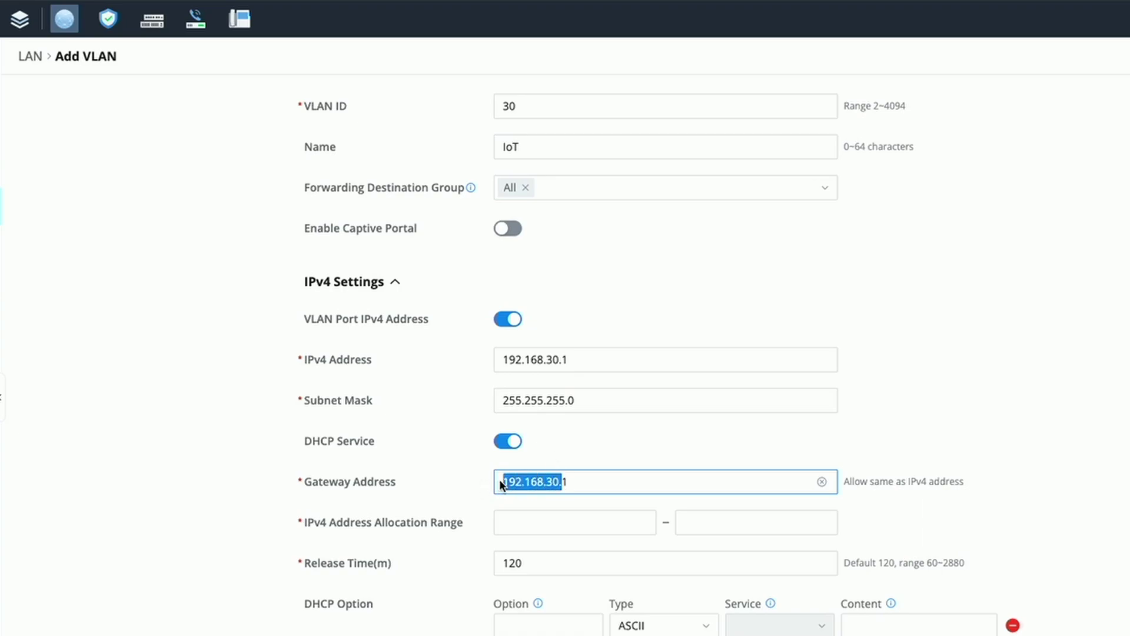
pyautogui.rightClick(529, 484)
pyautogui.click(567, 471)
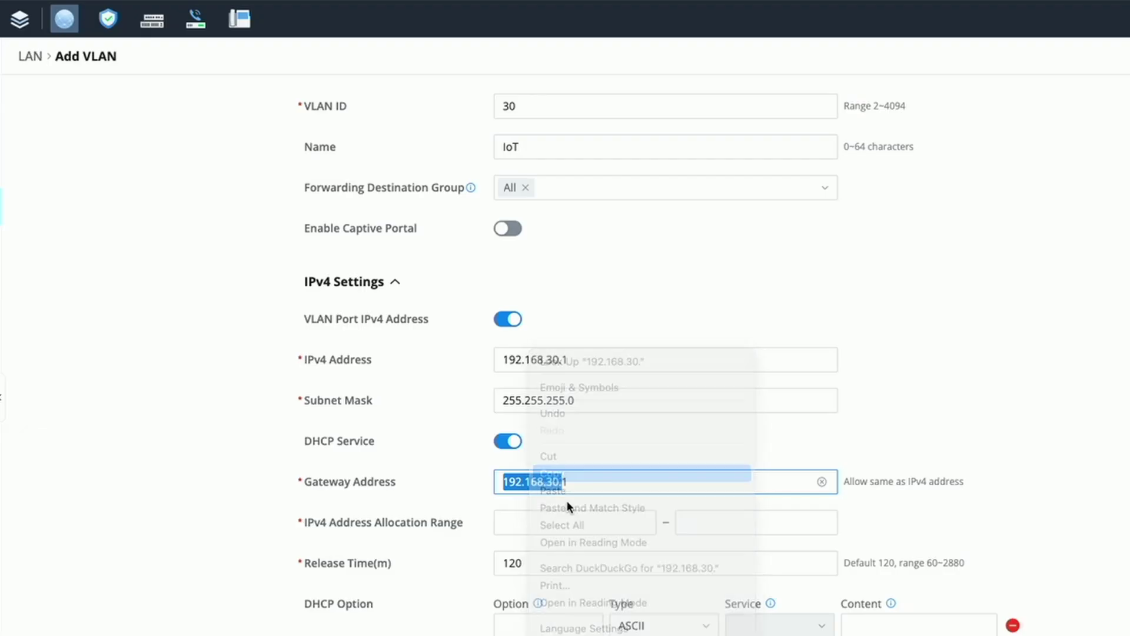
pyautogui.click(546, 521)
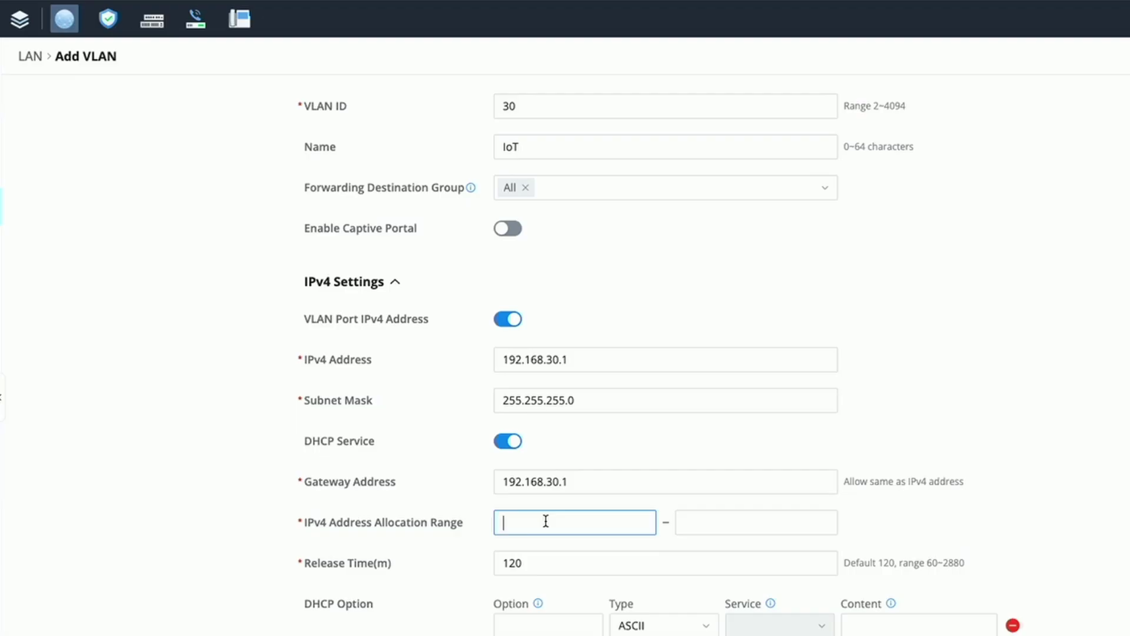
pyautogui.rightClick(546, 520)
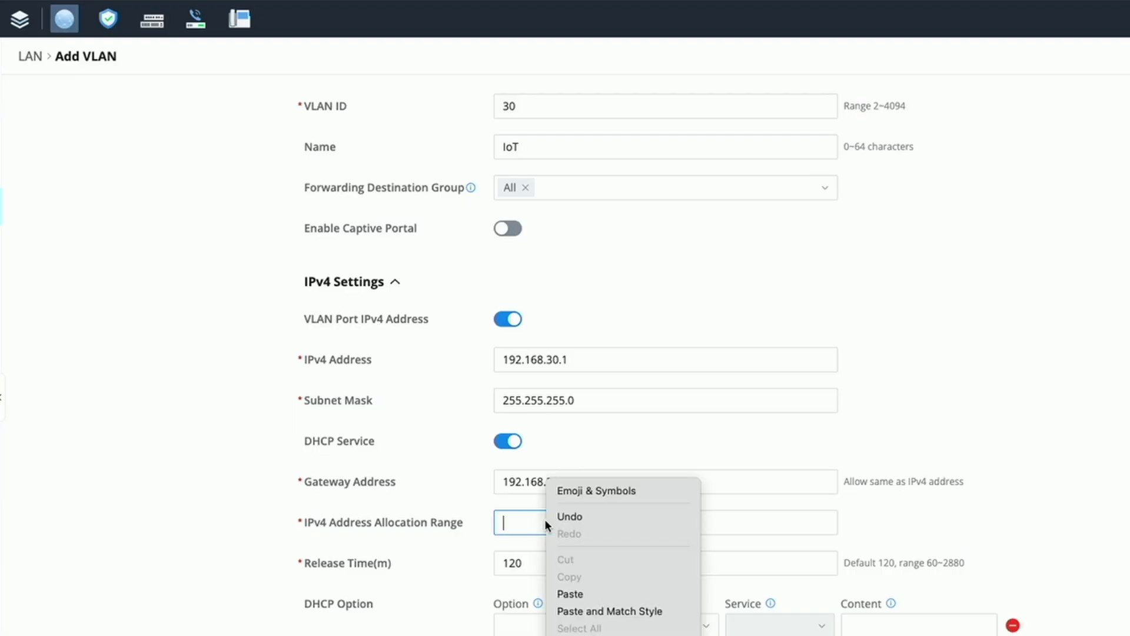
pyautogui.click(607, 592)
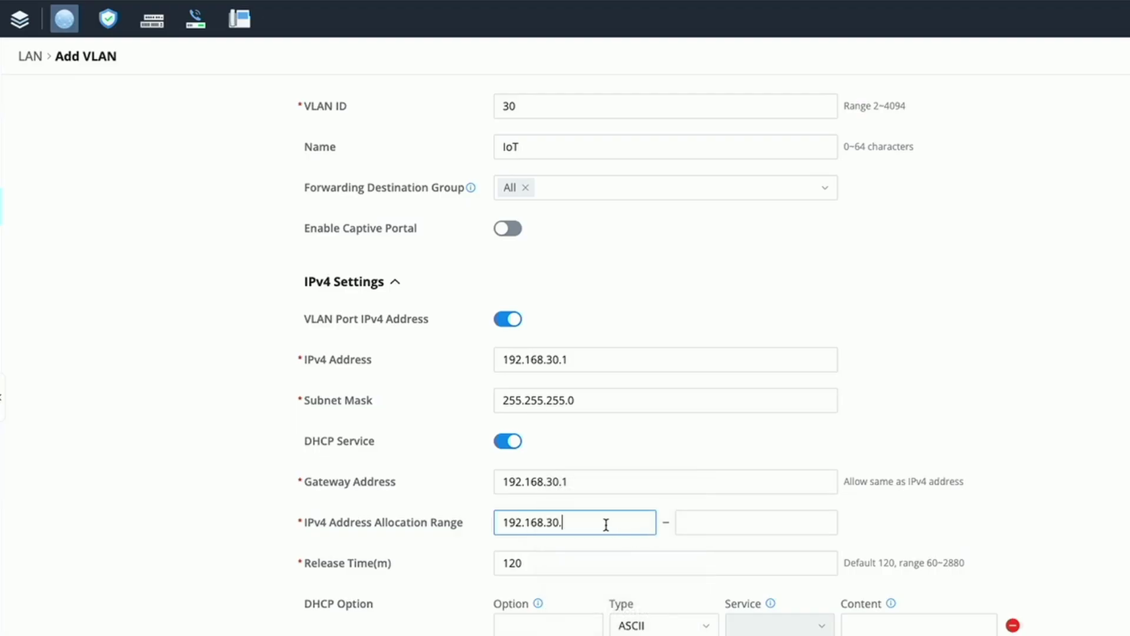
pyautogui.write('2')
pyautogui.click(690, 521)
pyautogui.rightClick(694, 523)
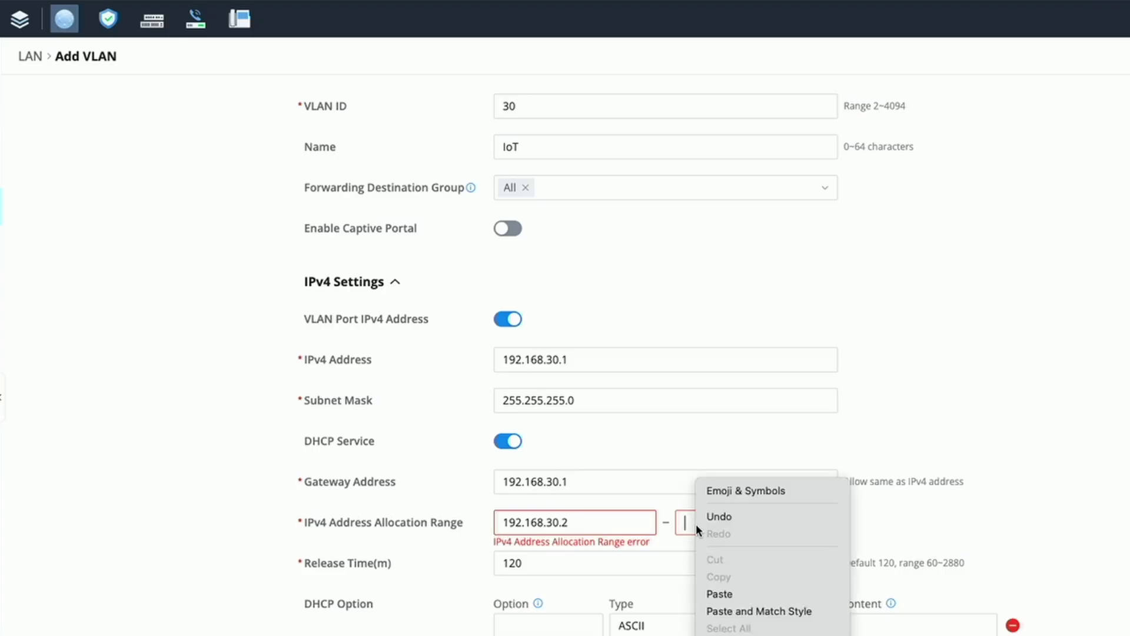
pyautogui.click(734, 592)
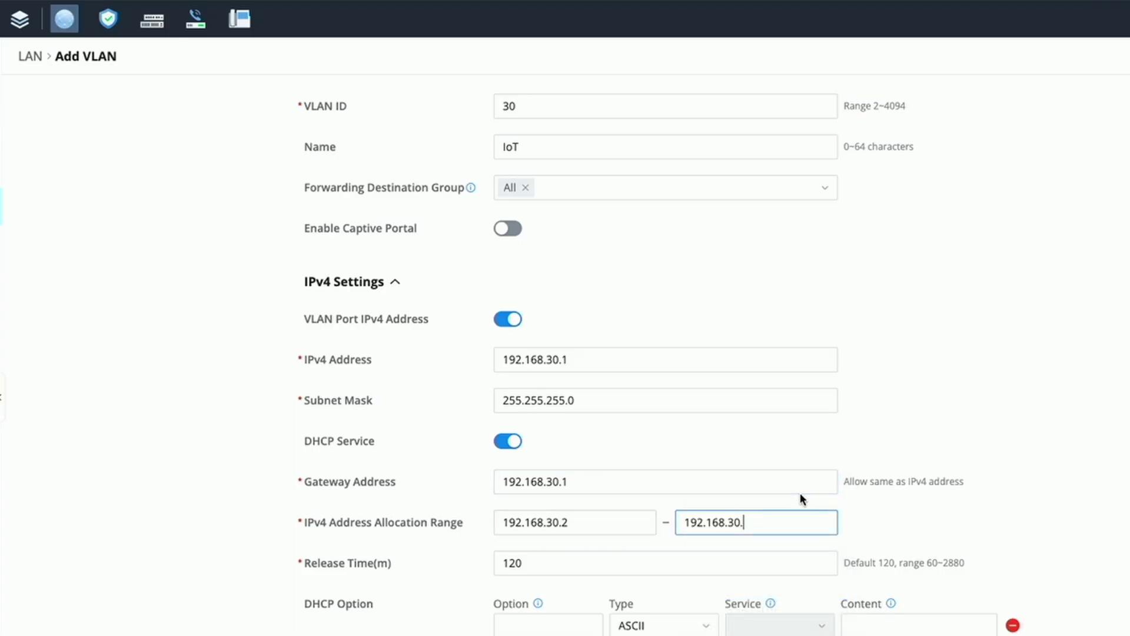
pyautogui.write('254')
# Set the preferred DNS server to 192.168.30.1 and the alternative to 1.1.1.1, and save the IoT VLAN.
pyautogui.scroll(-4, 1097, 498)
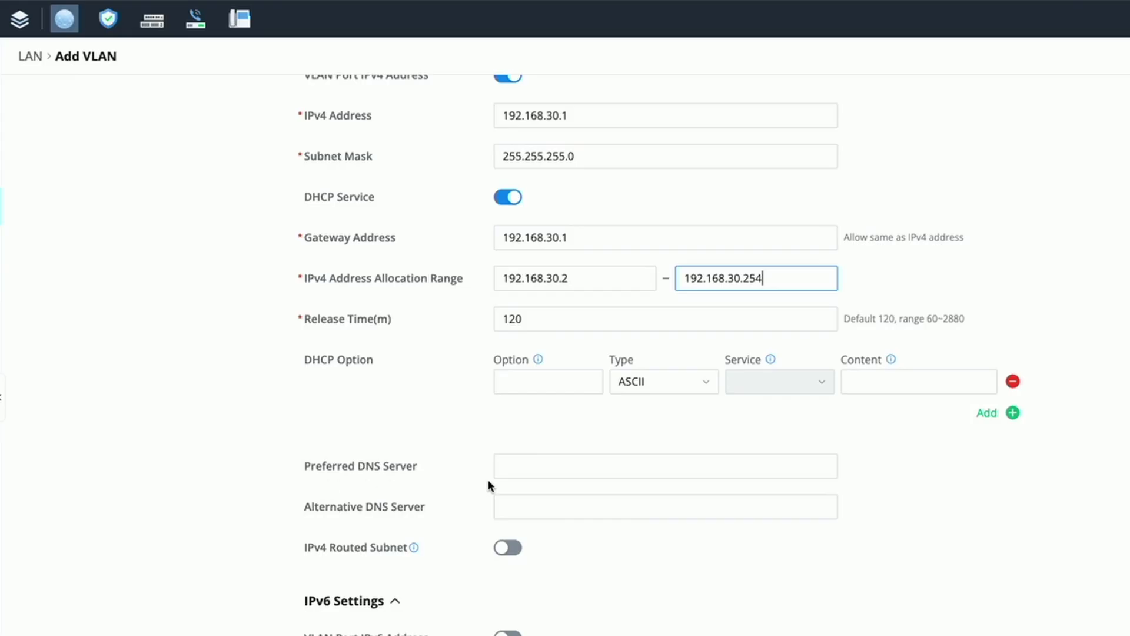
pyautogui.click(524, 469)
pyautogui.rightClick(525, 467)
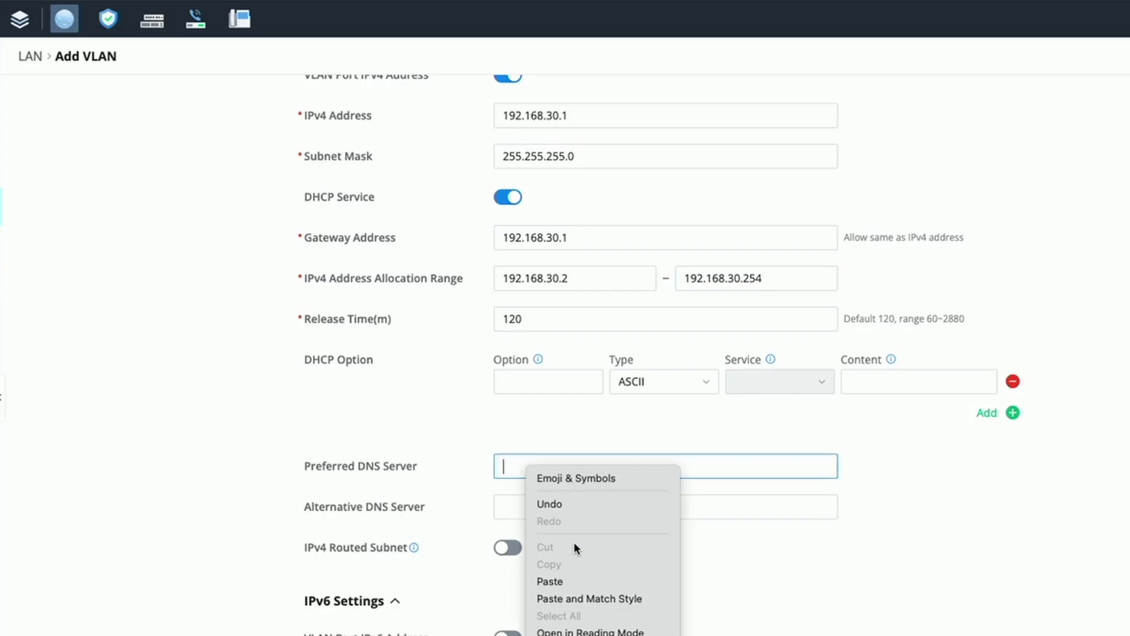
pyautogui.click(576, 580)
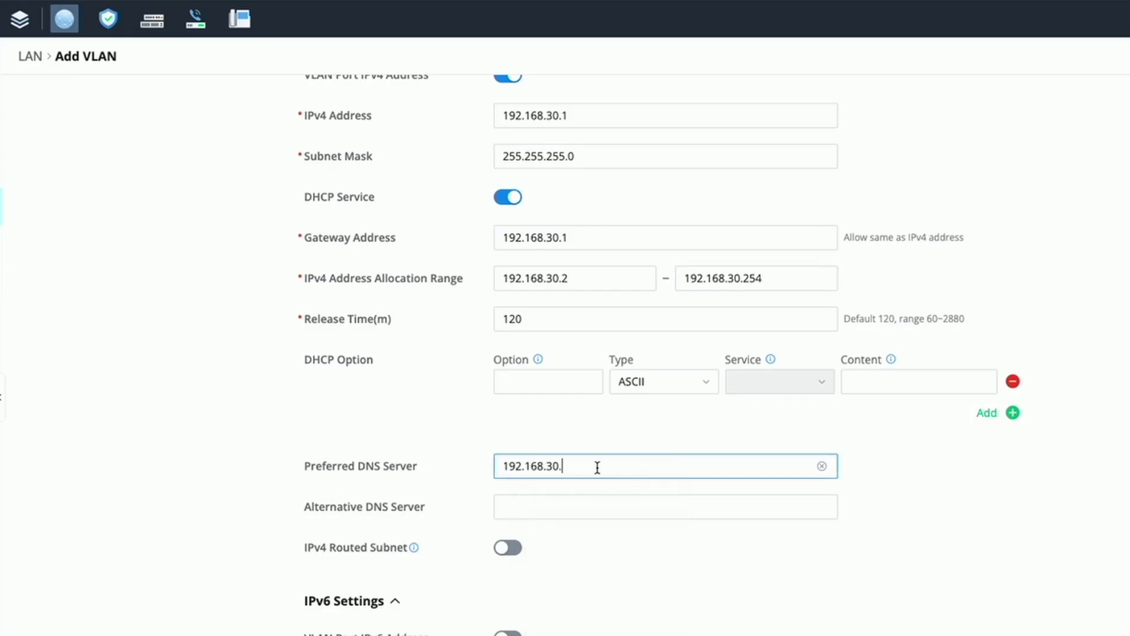
pyautogui.write('1')
pyautogui.click(534, 510)
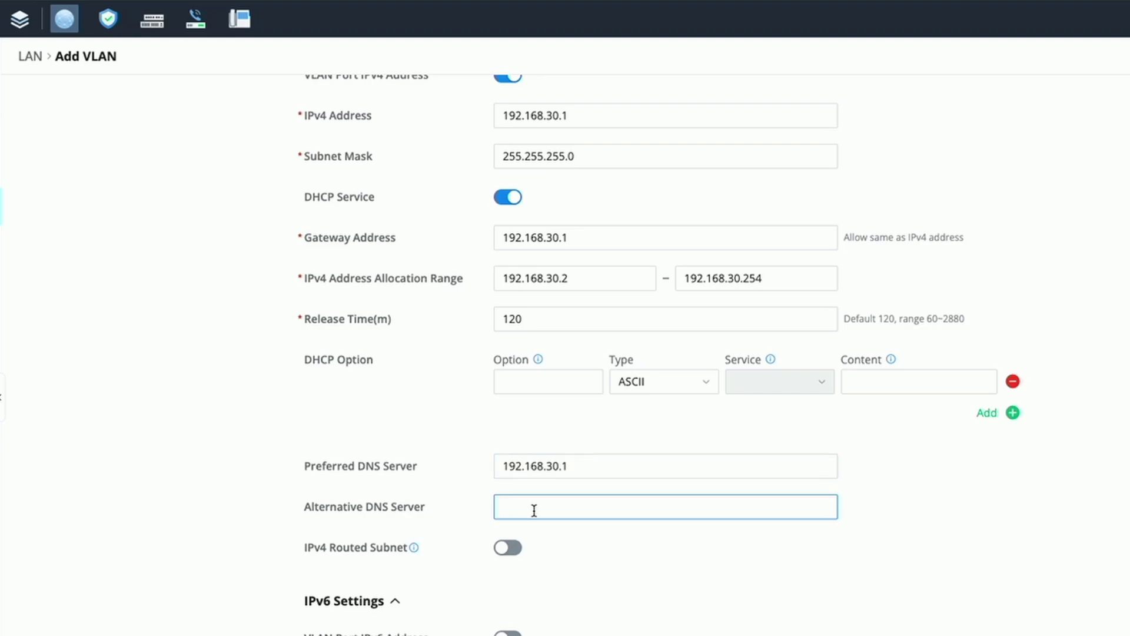
pyautogui.write('1.1.1.1')
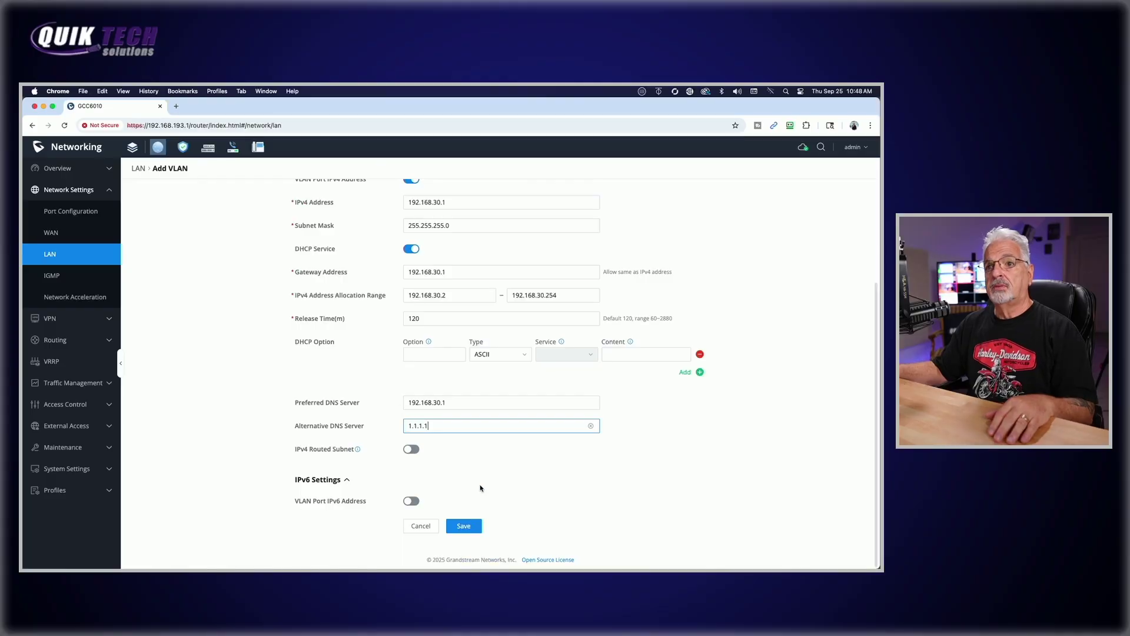
pyautogui.click(463, 526)
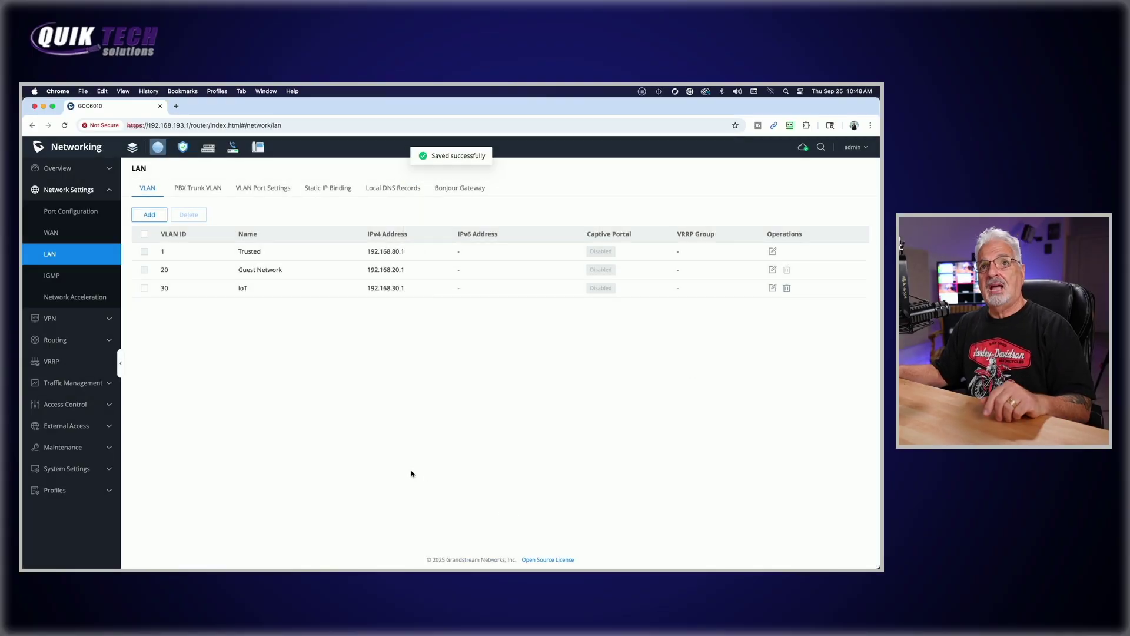
# Add another VLAN with VLAN ID 40 and the name Camera.
pyautogui.click(149, 215)
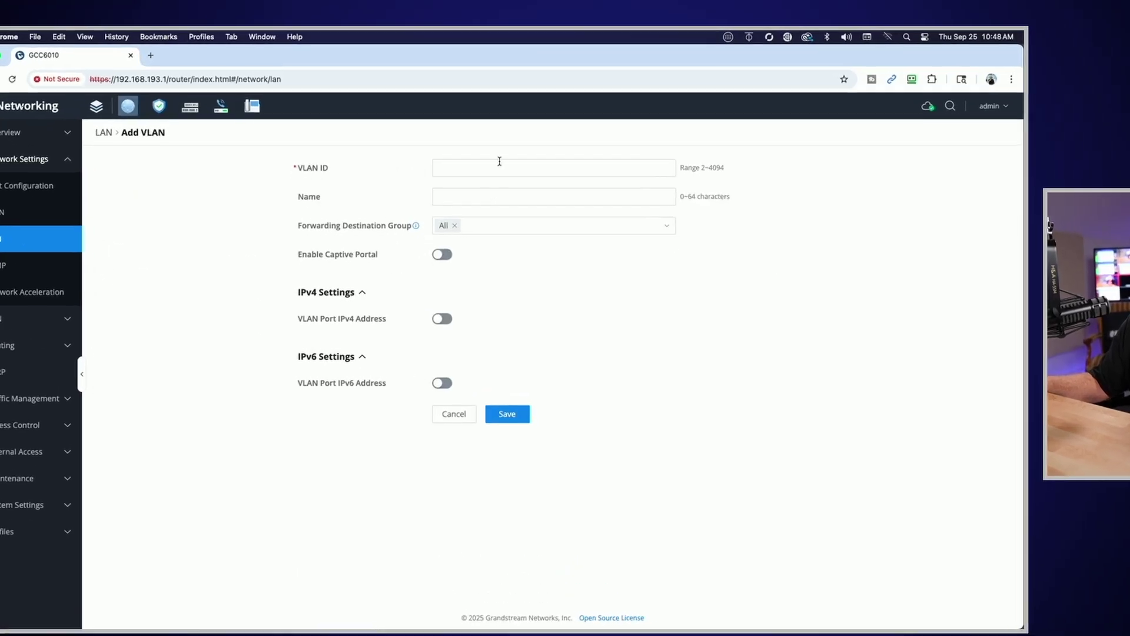
pyautogui.click(490, 167)
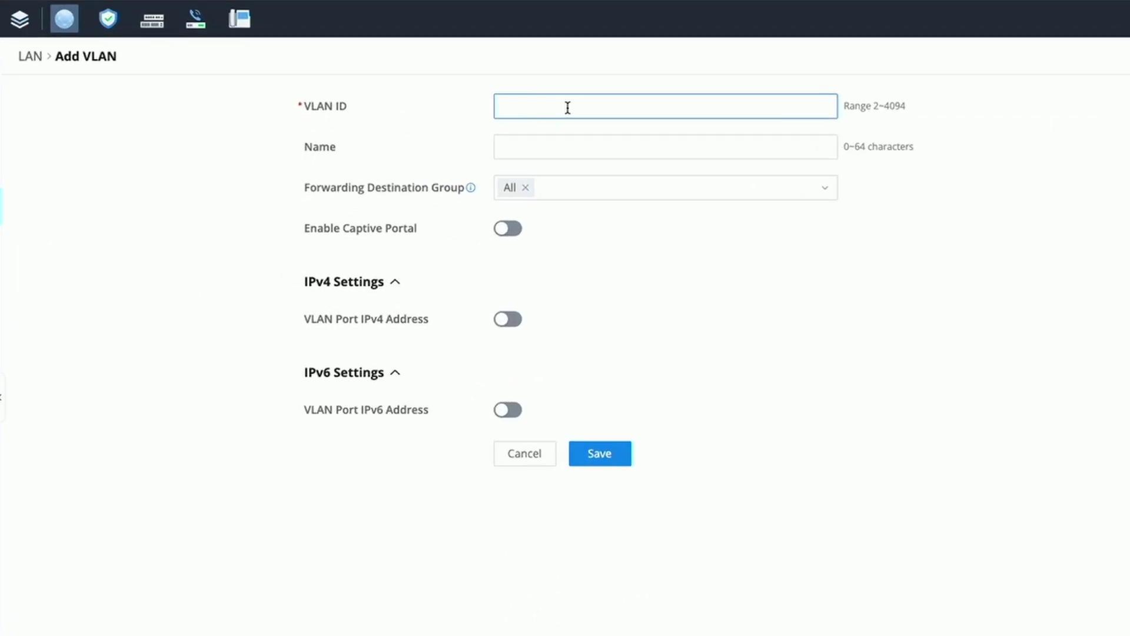
pyautogui.write('40')
pyautogui.click(587, 146)
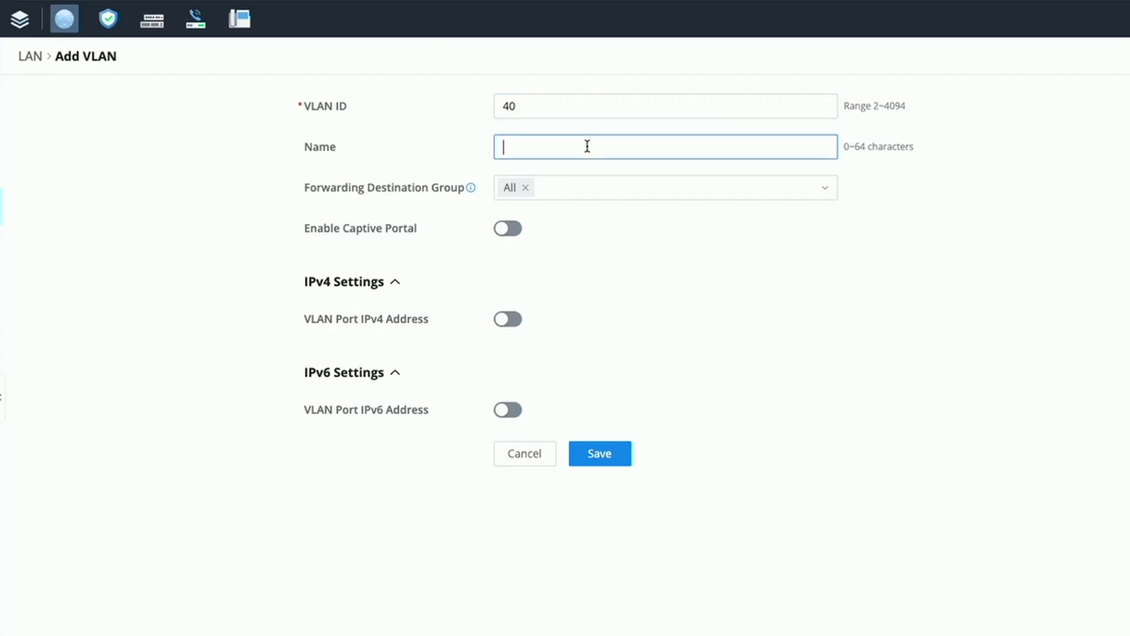
pyautogui.write('Camera')
# Enable the Camera VLAN's port IPv4 address and set it to 192.168.40.1, copying its network prefix, with subnet mask 255.255.255.0.
pyautogui.click(510, 319)
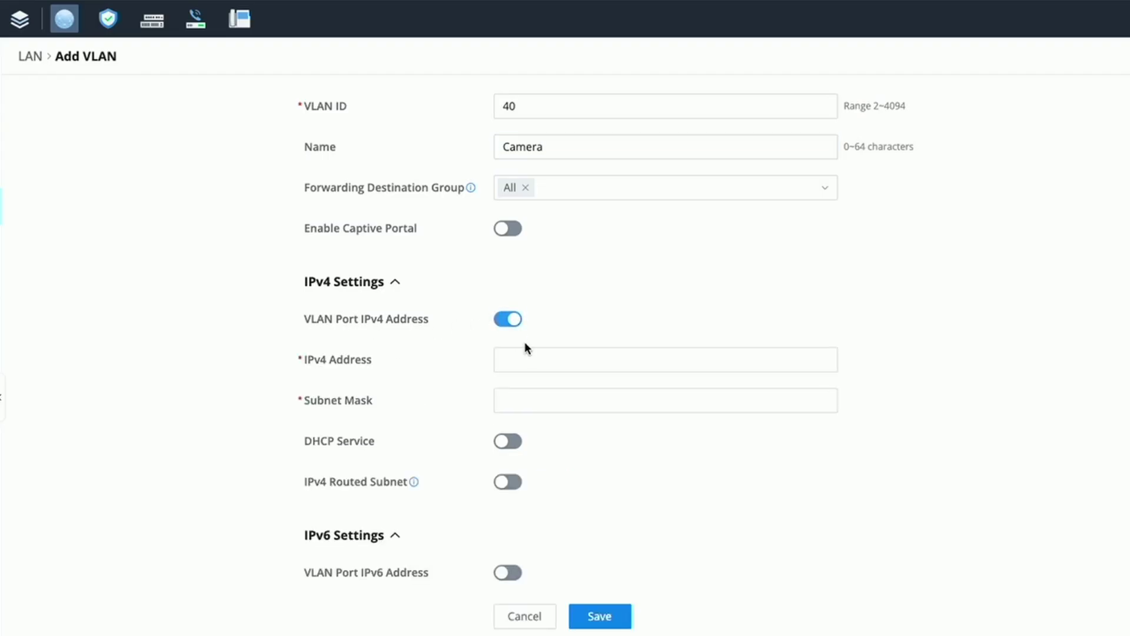
pyautogui.click(524, 358)
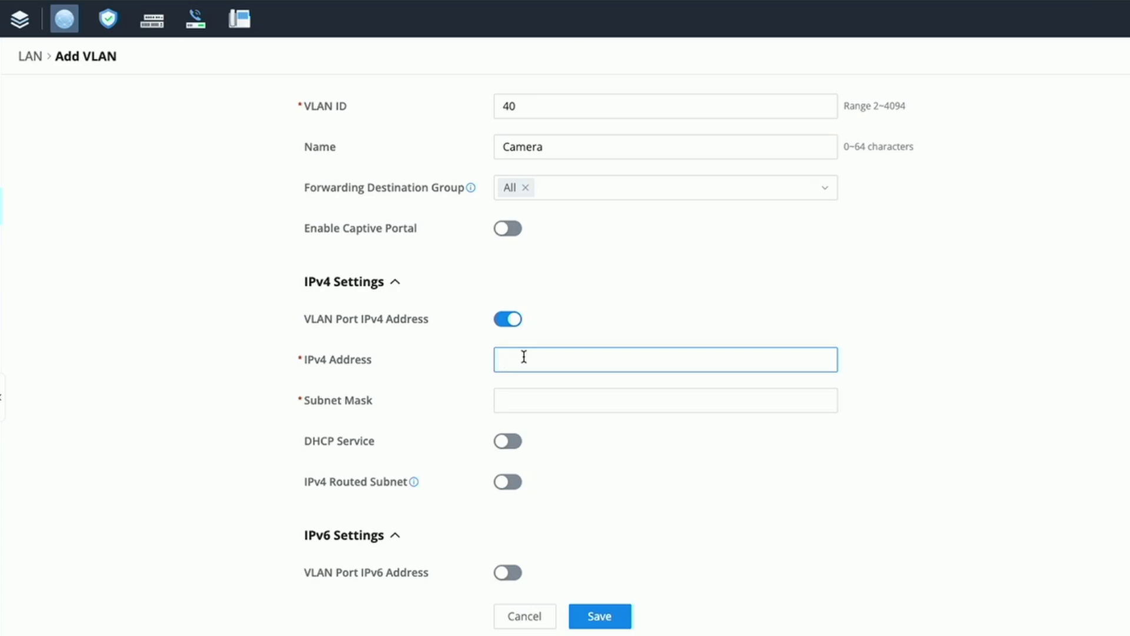
pyautogui.write('192.168.40.1')
pyautogui.moveTo(562, 359); pyautogui.dragTo(489, 360)
pyautogui.hotkey('ctrl', 'c')
pyautogui.click(567, 406)
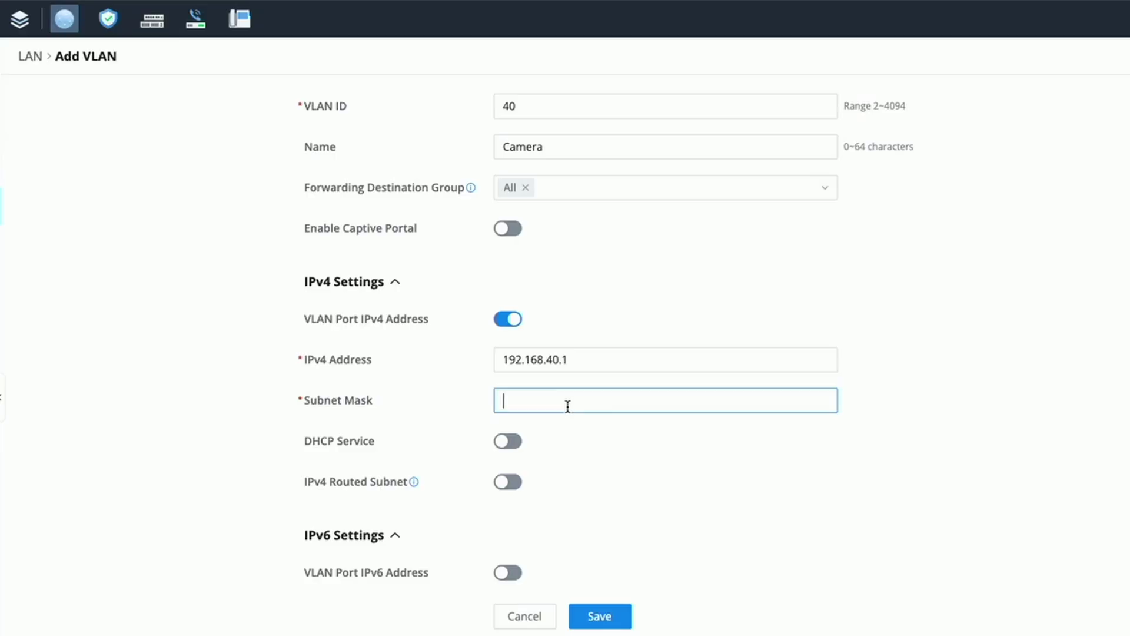
pyautogui.write('255.255.255.0')
# Enable the DHCP service for the Camera VLAN and set the gateway address to 192.168.40.1.
pyautogui.click(507, 441)
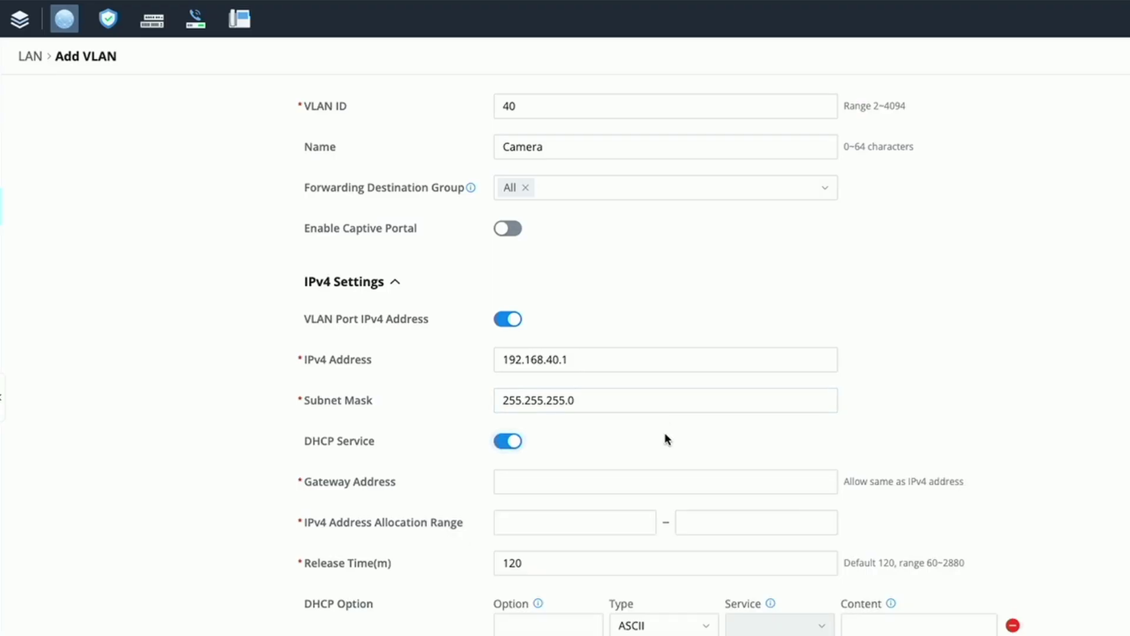
pyautogui.click(510, 486)
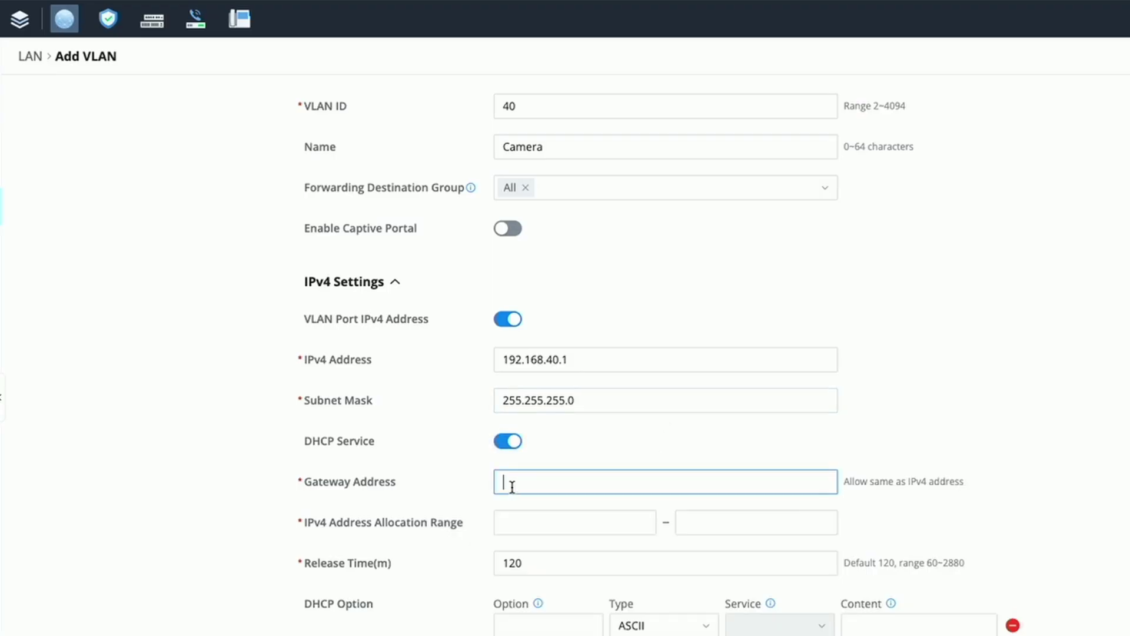
pyautogui.rightClick(512, 486)
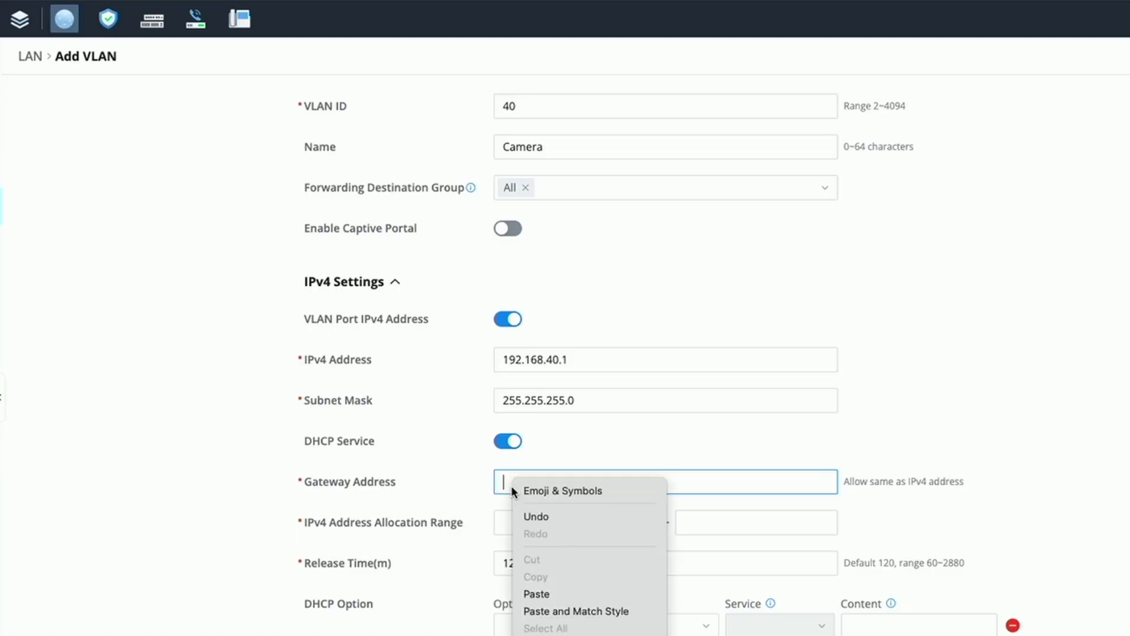
pyautogui.click(554, 590)
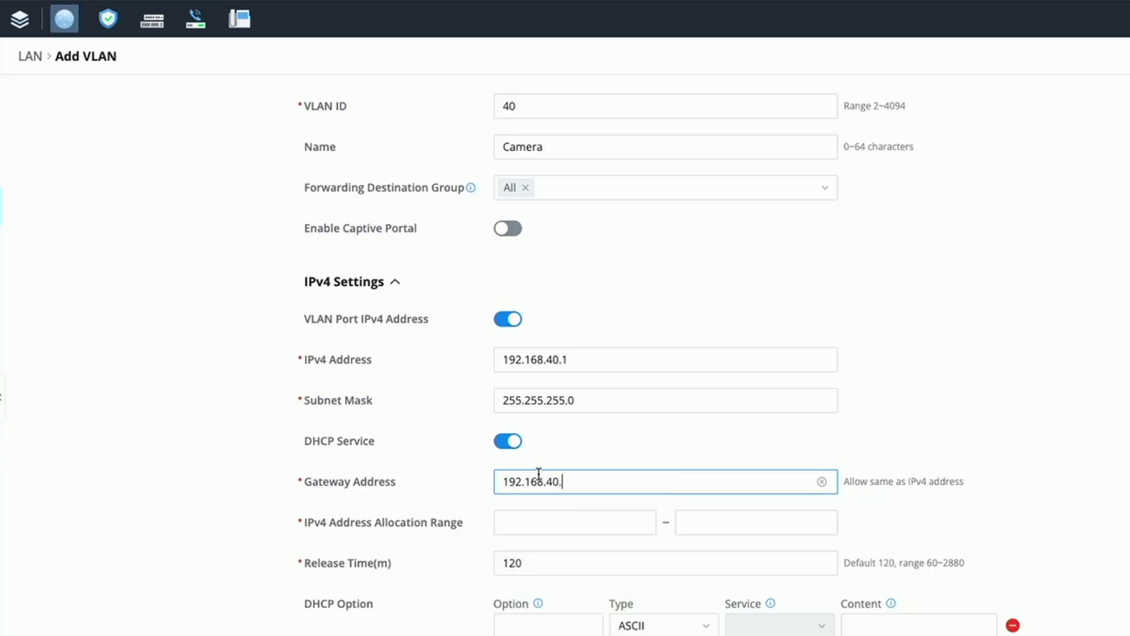
pyautogui.click(538, 516)
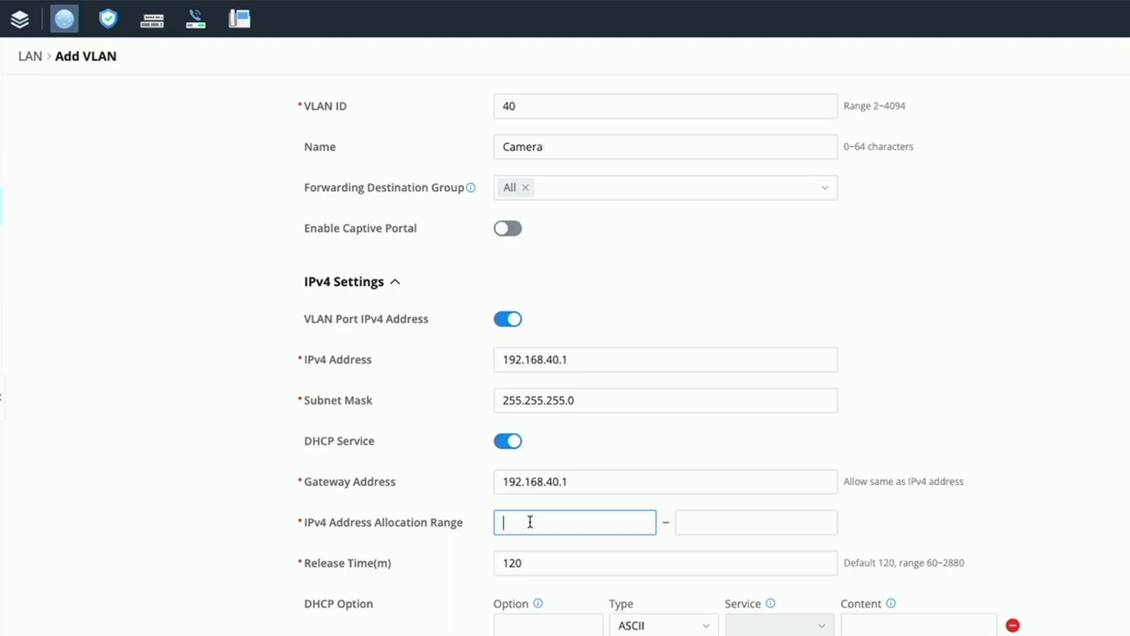
# Set the Camera VLAN's IPv4 address allocation range from 192.168.40.2 to 192.168.40.254.
pyautogui.rightClick(529, 521)
pyautogui.click(582, 592)
pyautogui.write('2.168.40.2')
pyautogui.click(728, 521)
pyautogui.rightClick(728, 523)
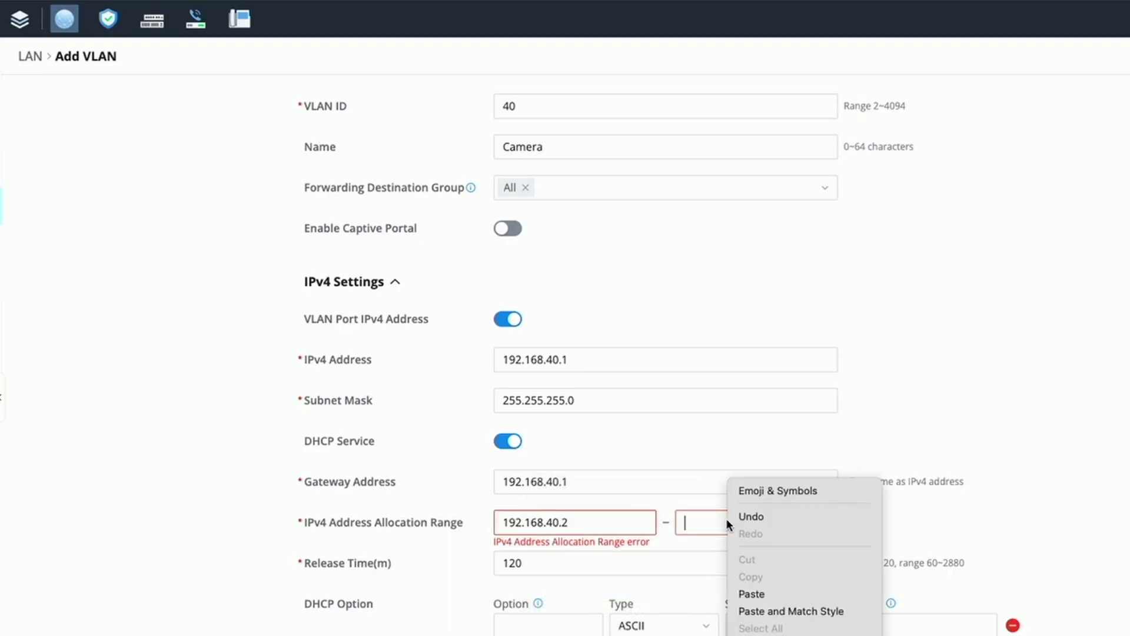
pyautogui.click(767, 594)
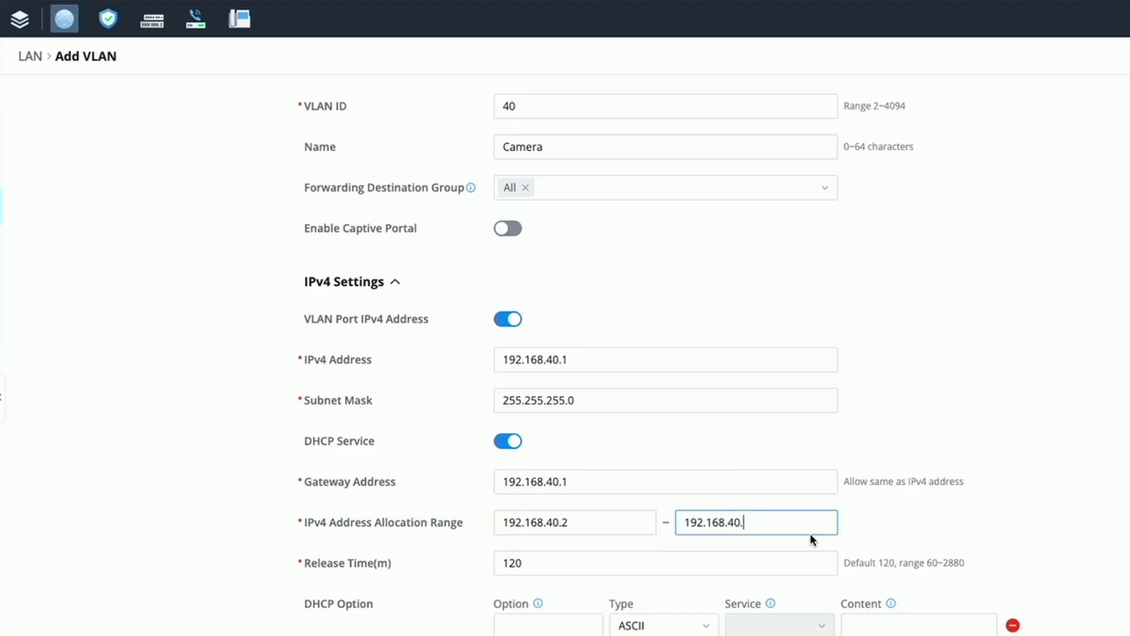
pyautogui.write('254')
# Set the preferred DNS server to 192.168.40.1 and the alternative to 1.1.1.1, and save the Camera VLAN.
pyautogui.scroll(-4, 669, 463)
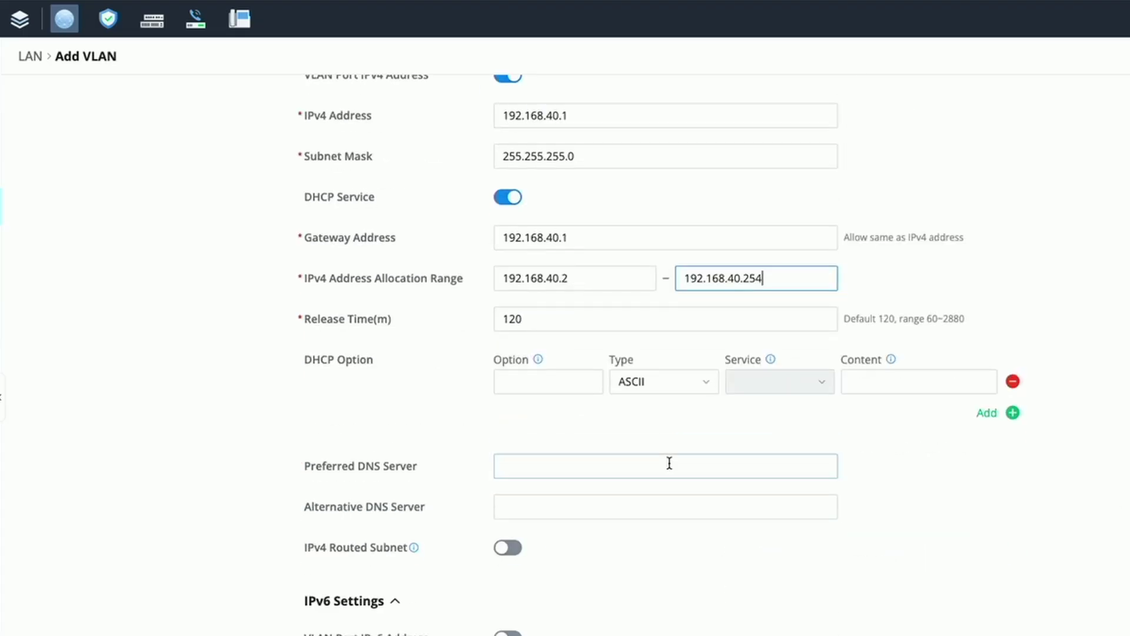
pyautogui.click(517, 469)
pyautogui.rightClick(521, 470)
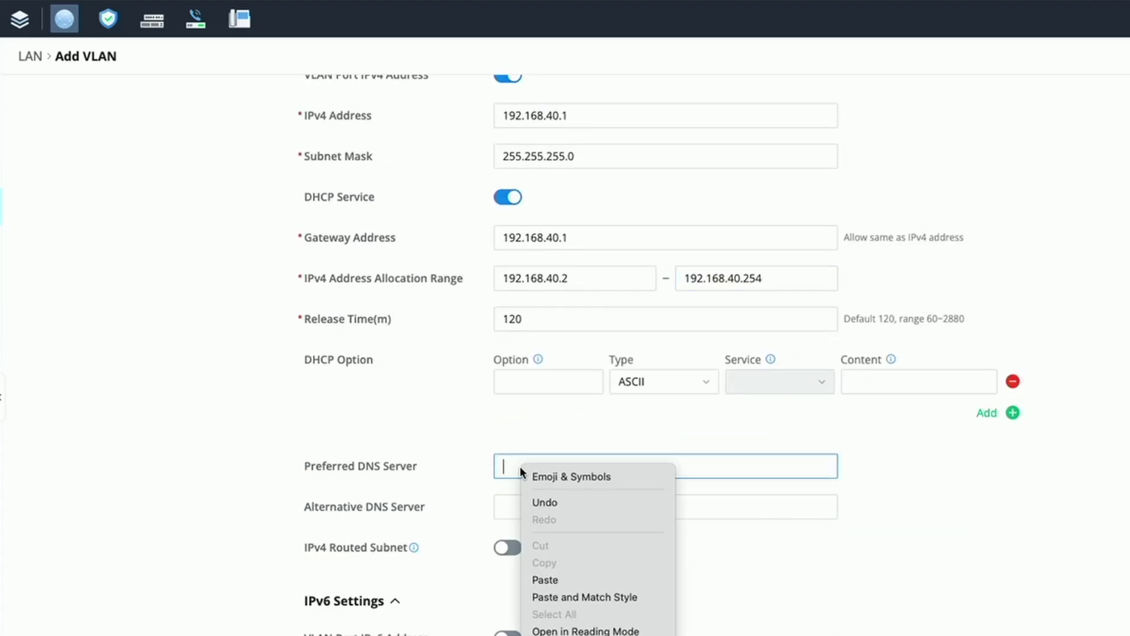
pyautogui.click(566, 579)
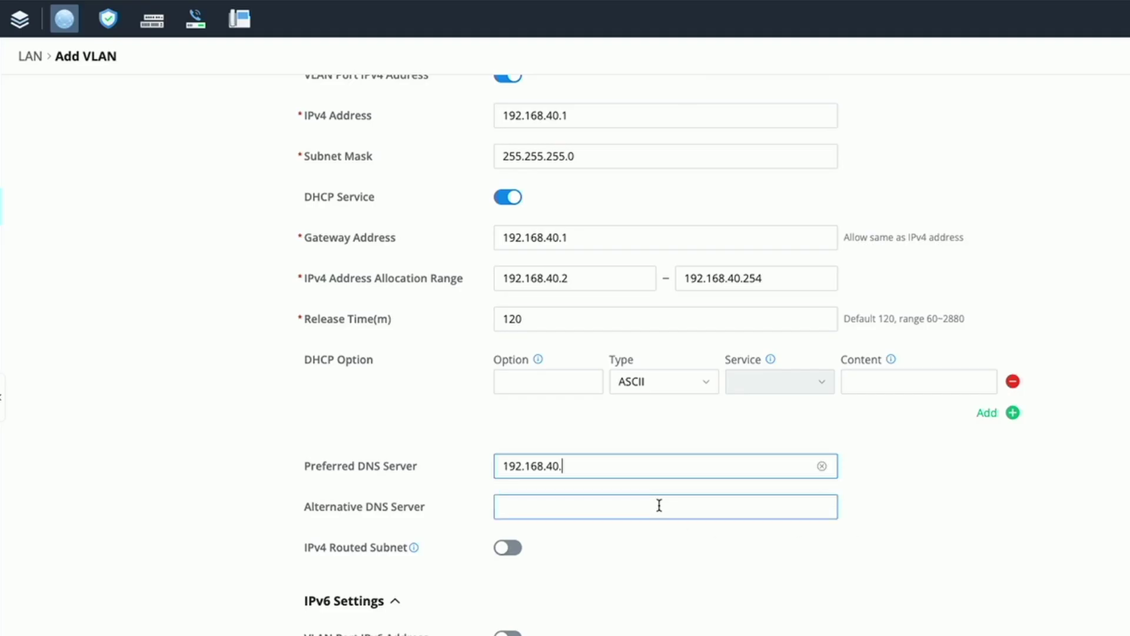
pyautogui.write('1')
pyautogui.click(551, 505)
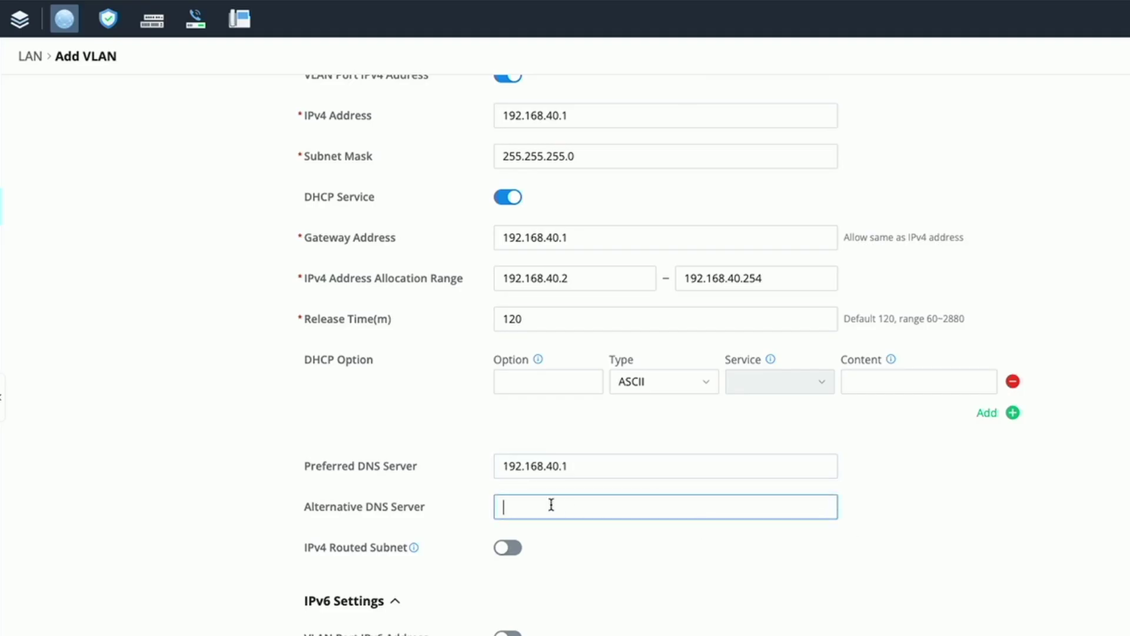
pyautogui.write('1.1.1.1')
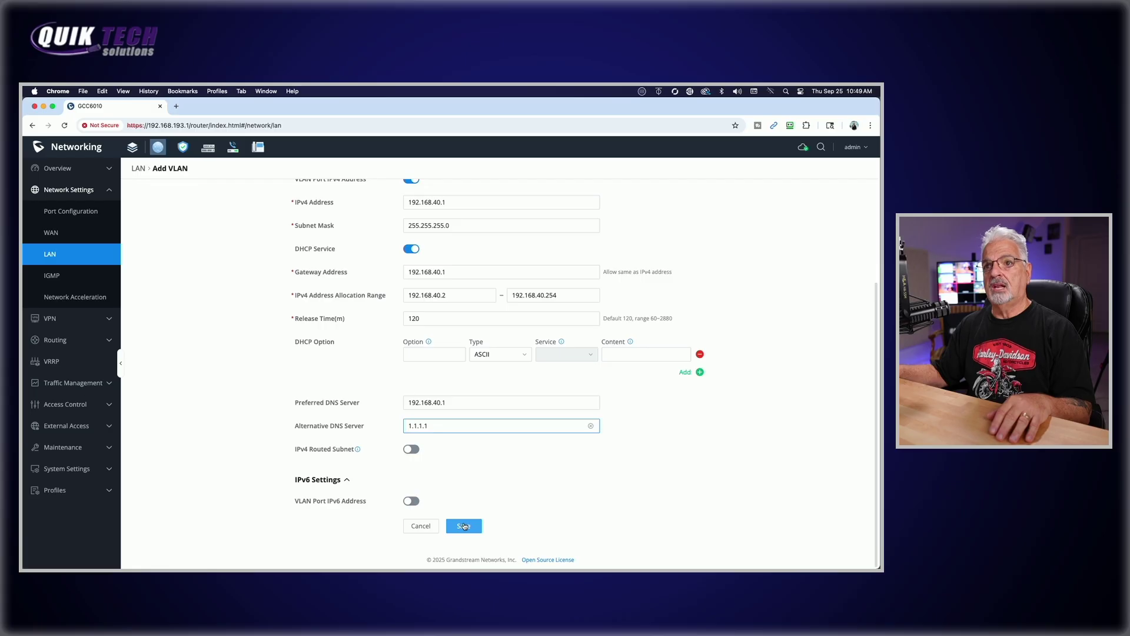
pyautogui.click(826, 598)
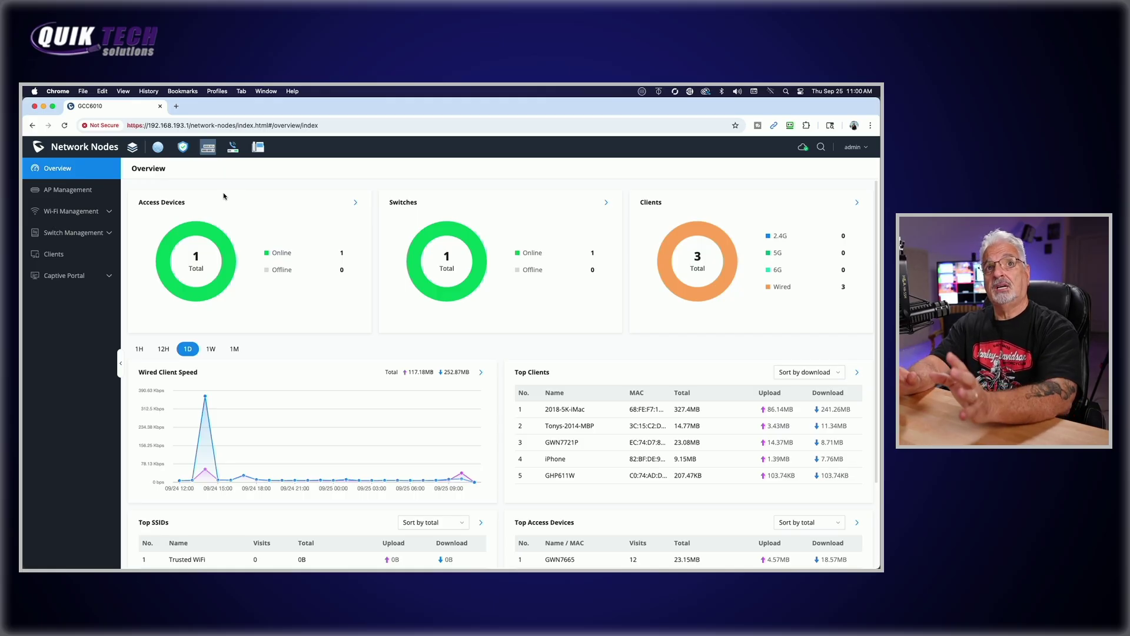
# Open the GWN7811P switch's web management page from the network nodes' list of switches.
pyautogui.click(68, 235)
pyautogui.click(57, 255)
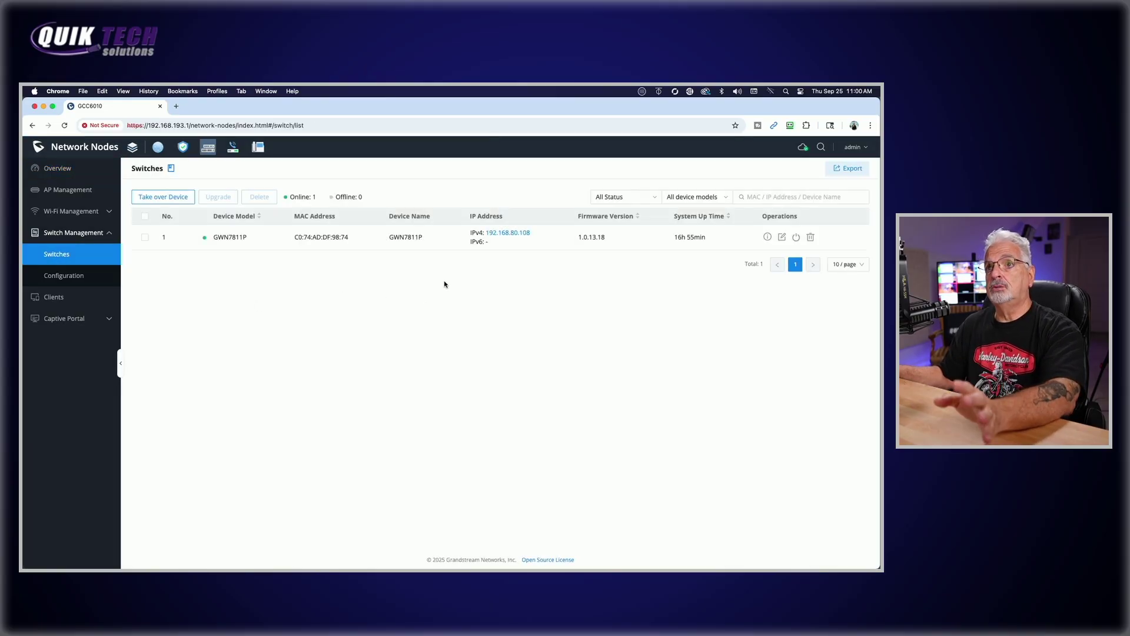
pyautogui.click(508, 234)
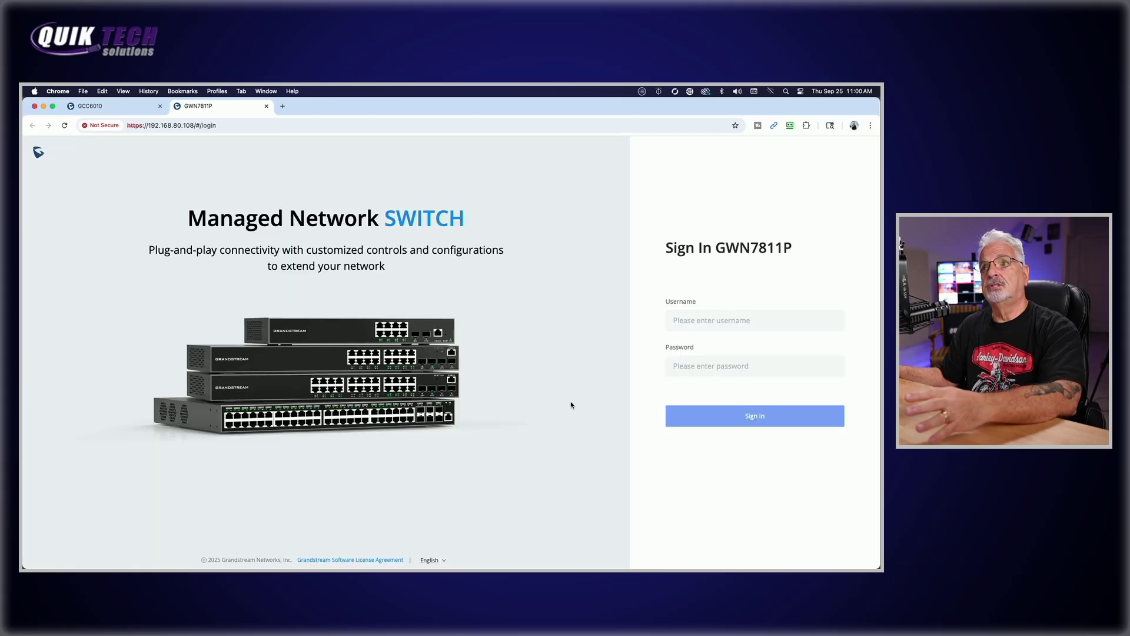
# Sign in to the GWN7811P switch as admin with the account password, and decline saving the login in RoboForm.
pyautogui.click(695, 318)
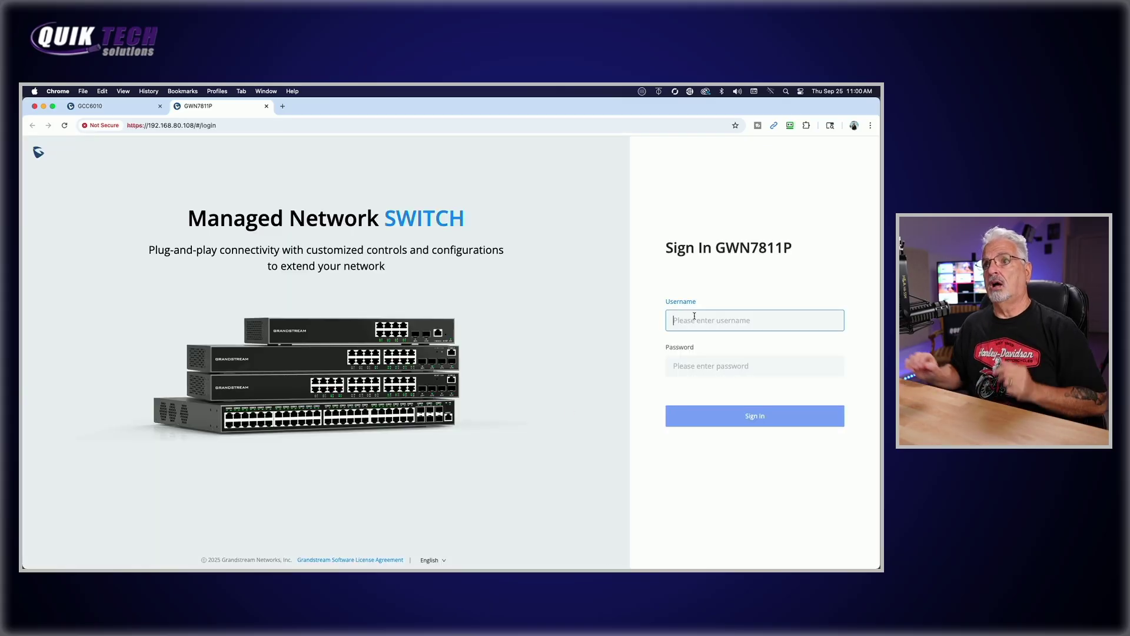
pyautogui.write('admin')
pyautogui.press('Tab')
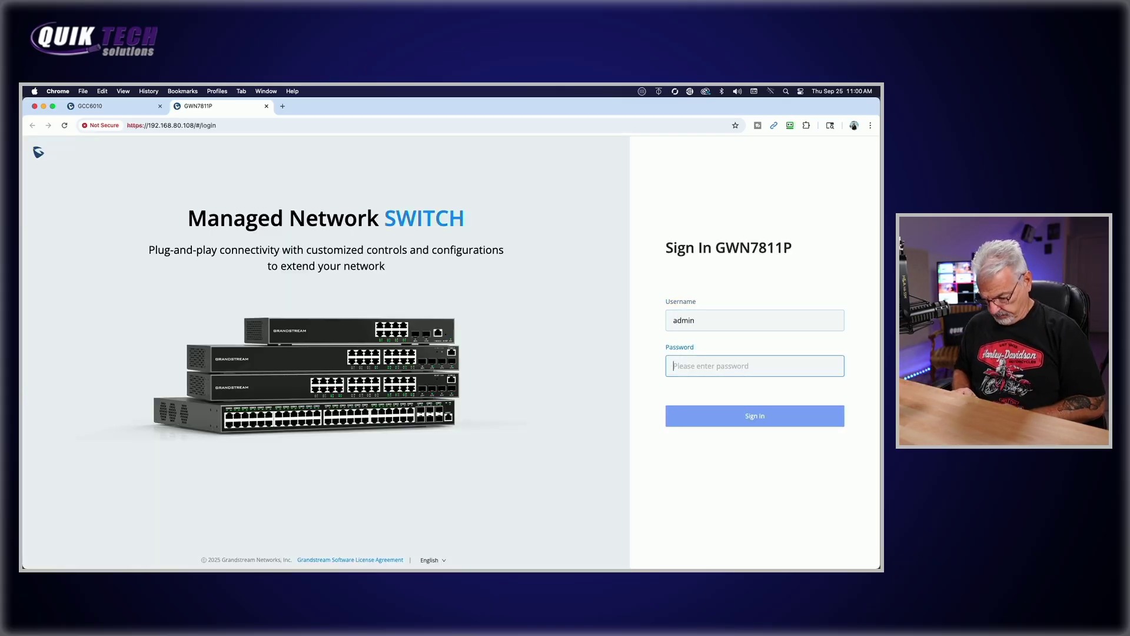
pyautogui.write('••••')
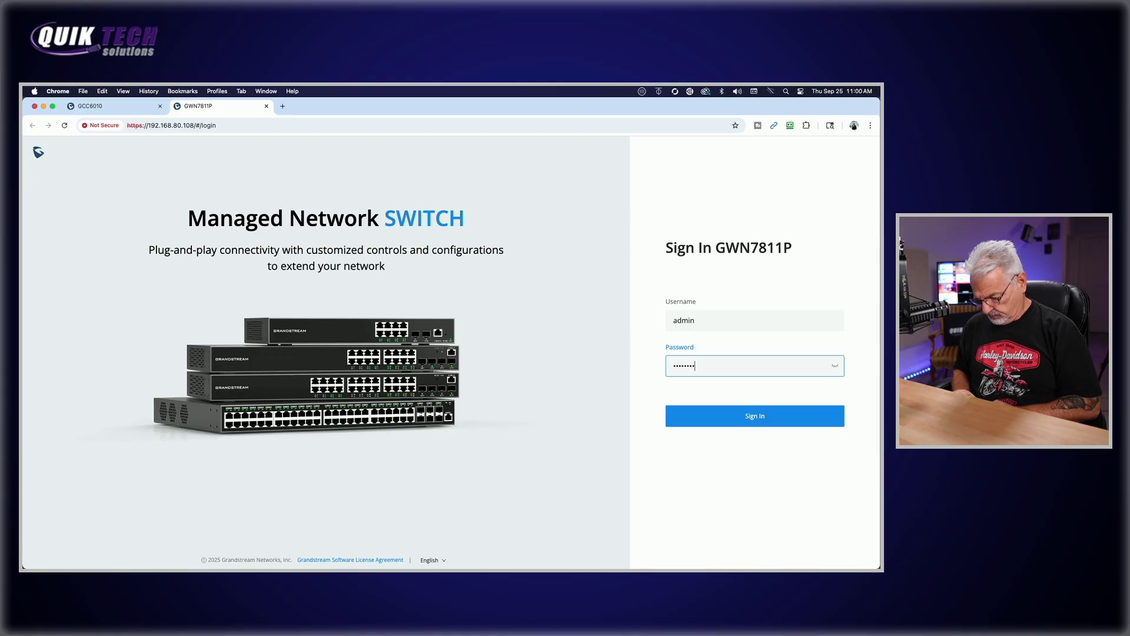
pyautogui.write('••••••••')
pyautogui.press('Return')
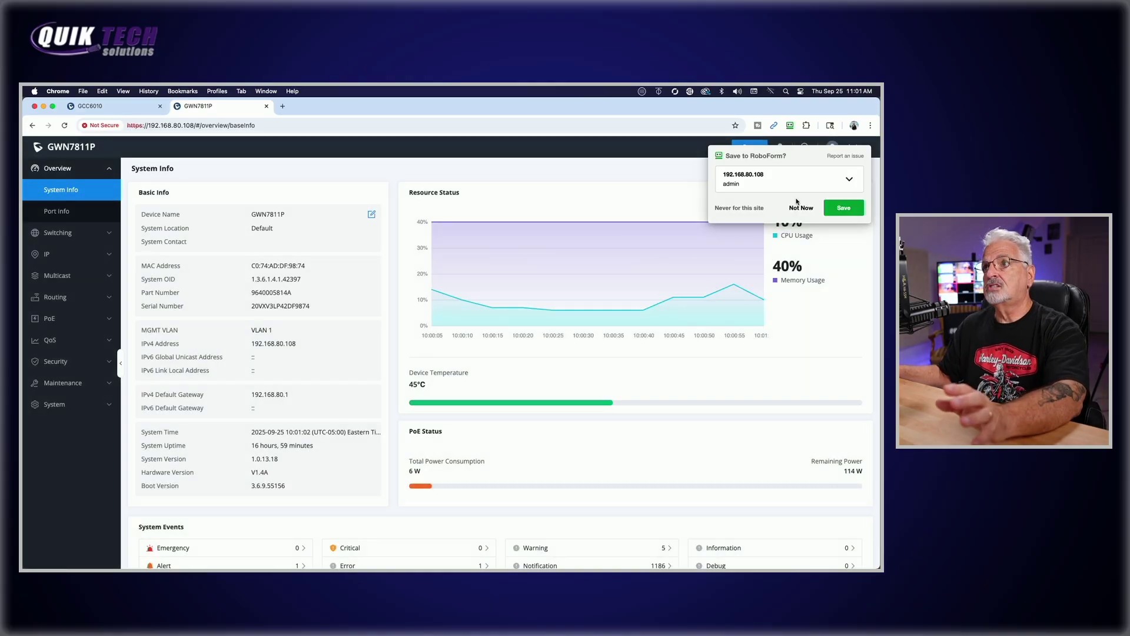
pyautogui.click(799, 208)
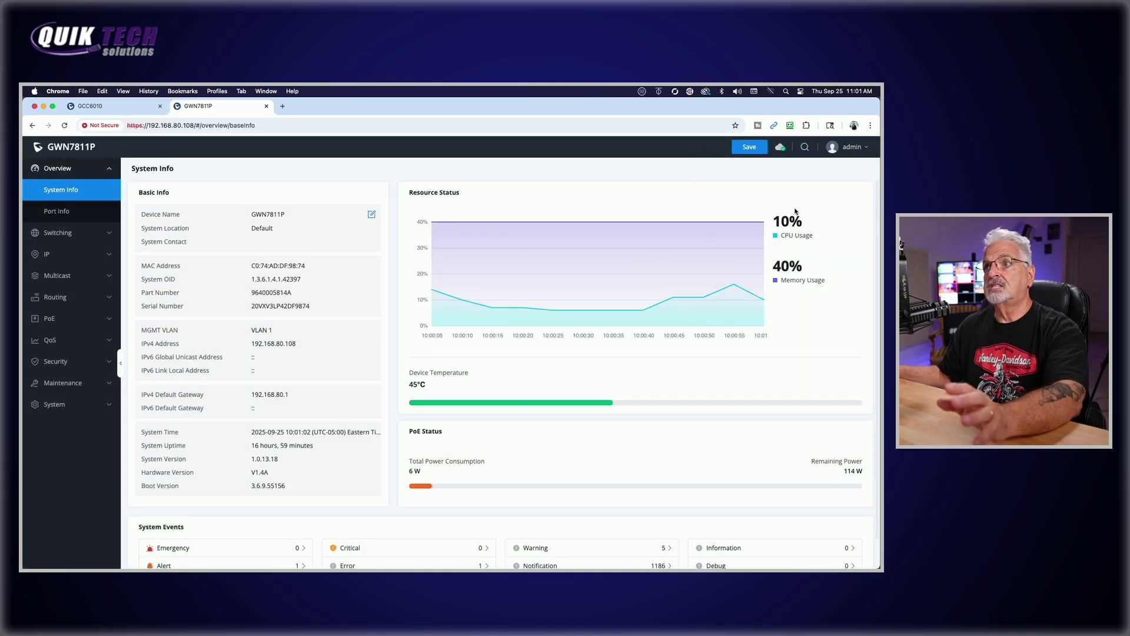
# Examine the VLANs and their tagged and untagged ports on the switch, and close its management page.
pyautogui.click(60, 233)
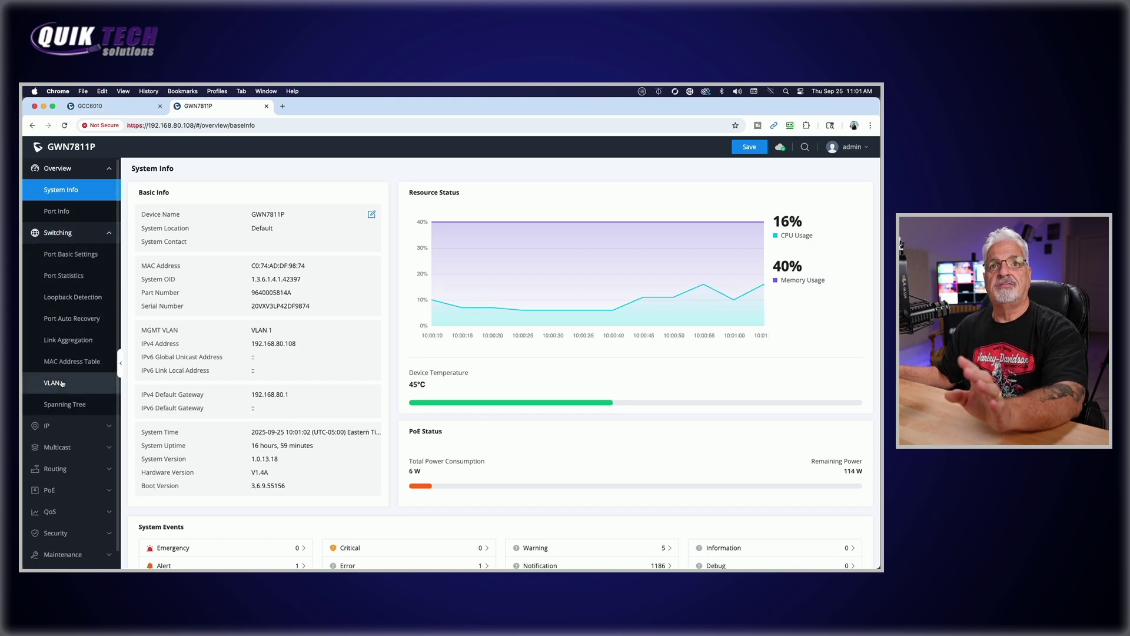
pyautogui.click(59, 382)
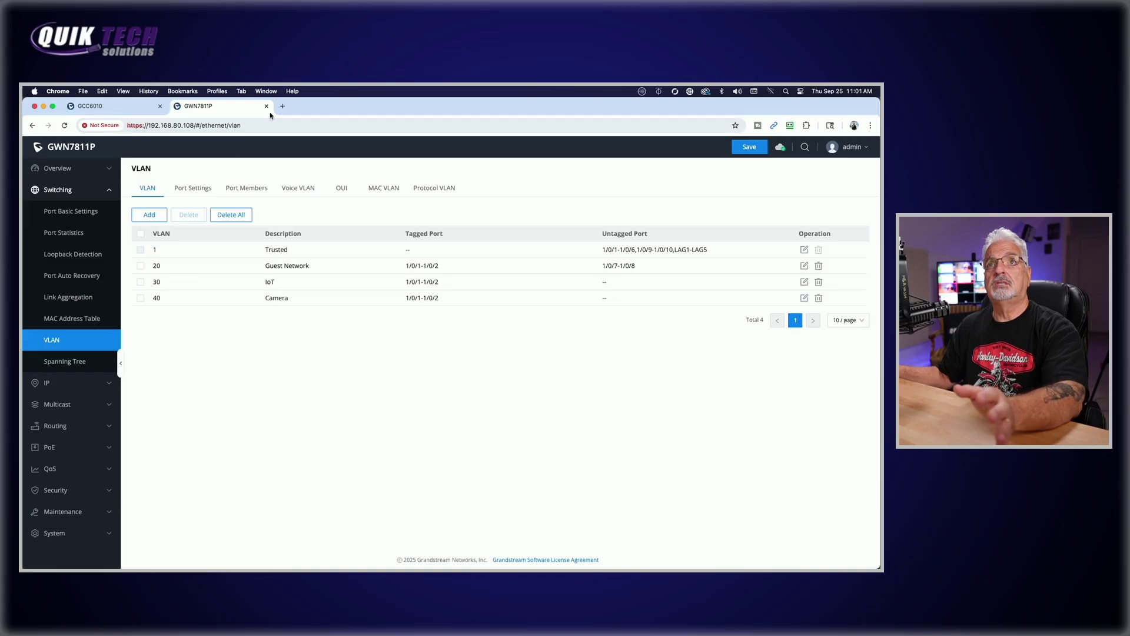
pyautogui.click(266, 106)
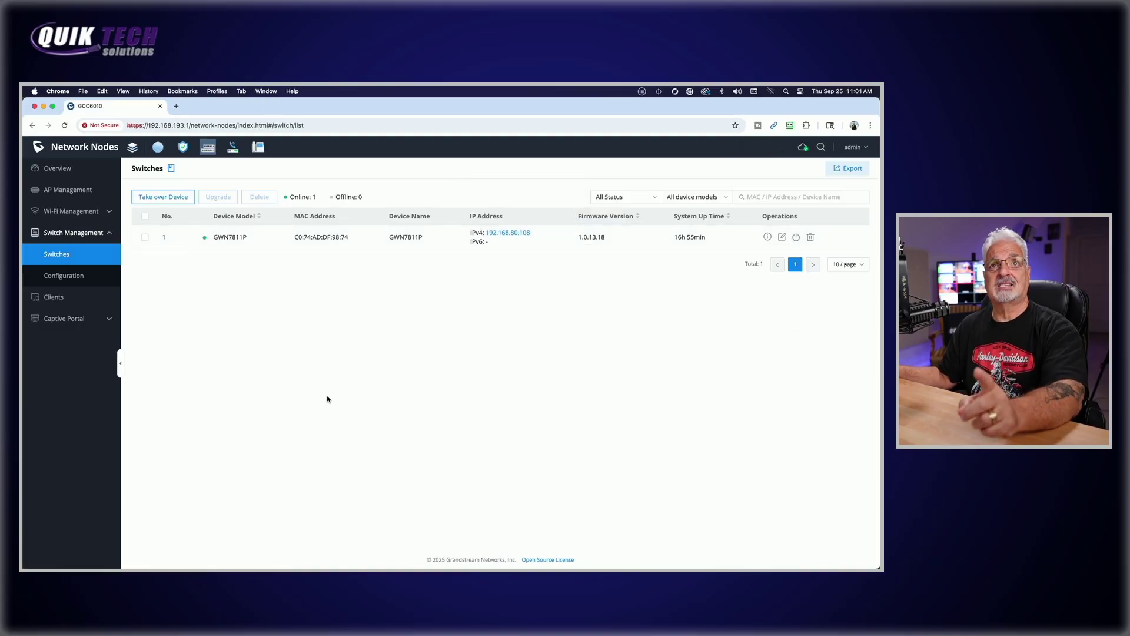
# Add a new SSID with Wi-Fi enabled and name it Test PPSK Wi-Fi.
pyautogui.click(68, 212)
pyautogui.click(50, 235)
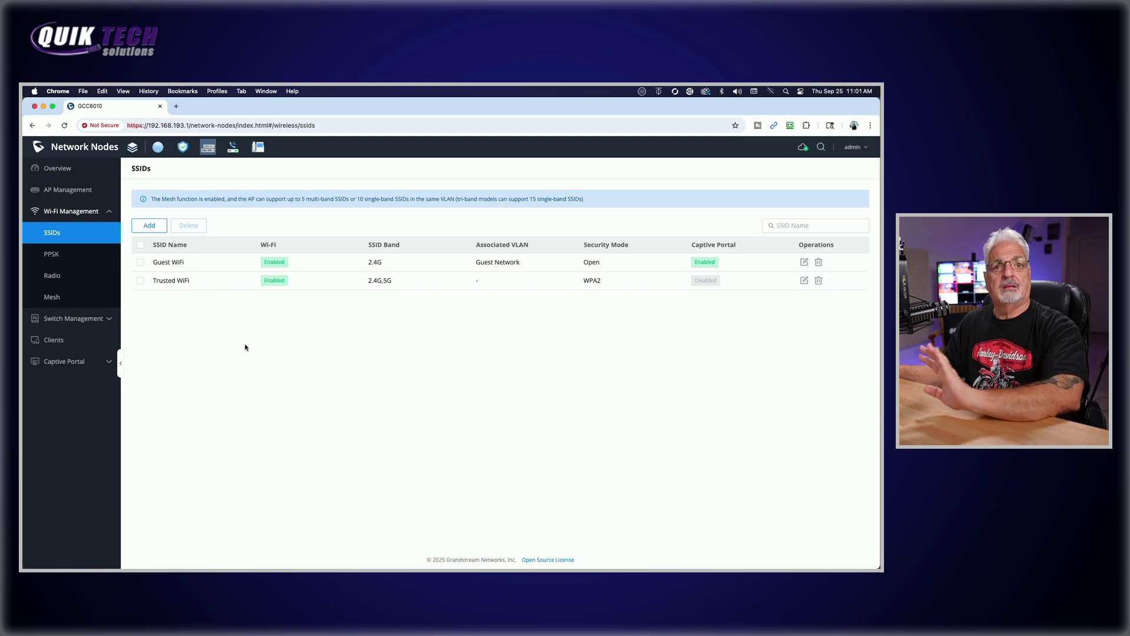
pyautogui.click(146, 226)
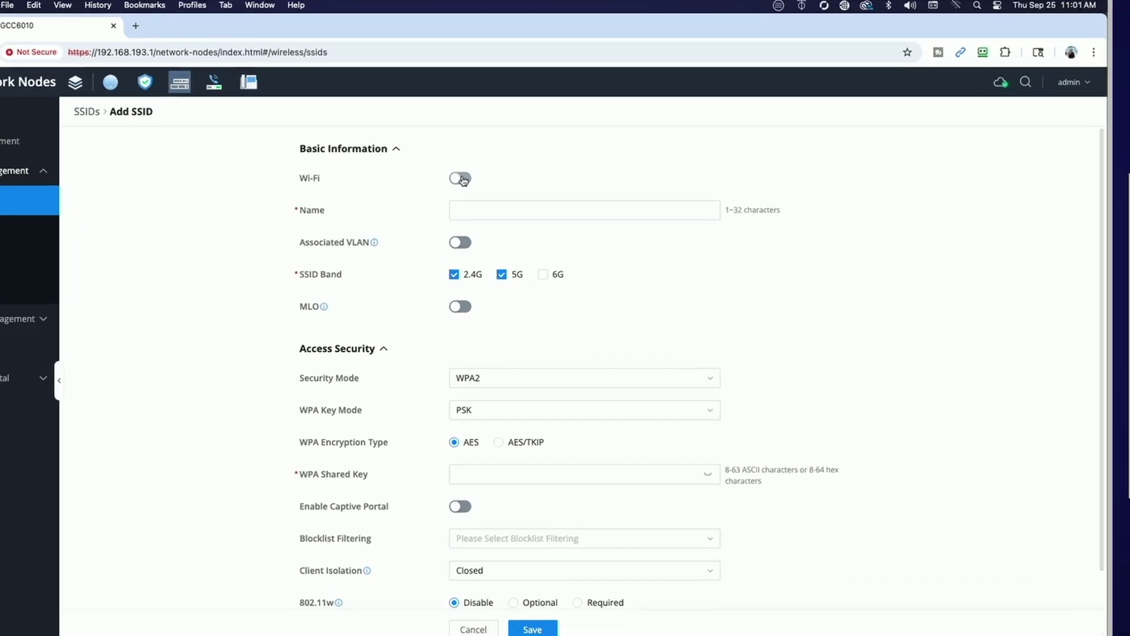
pyautogui.click(422, 208)
pyautogui.click(557, 183)
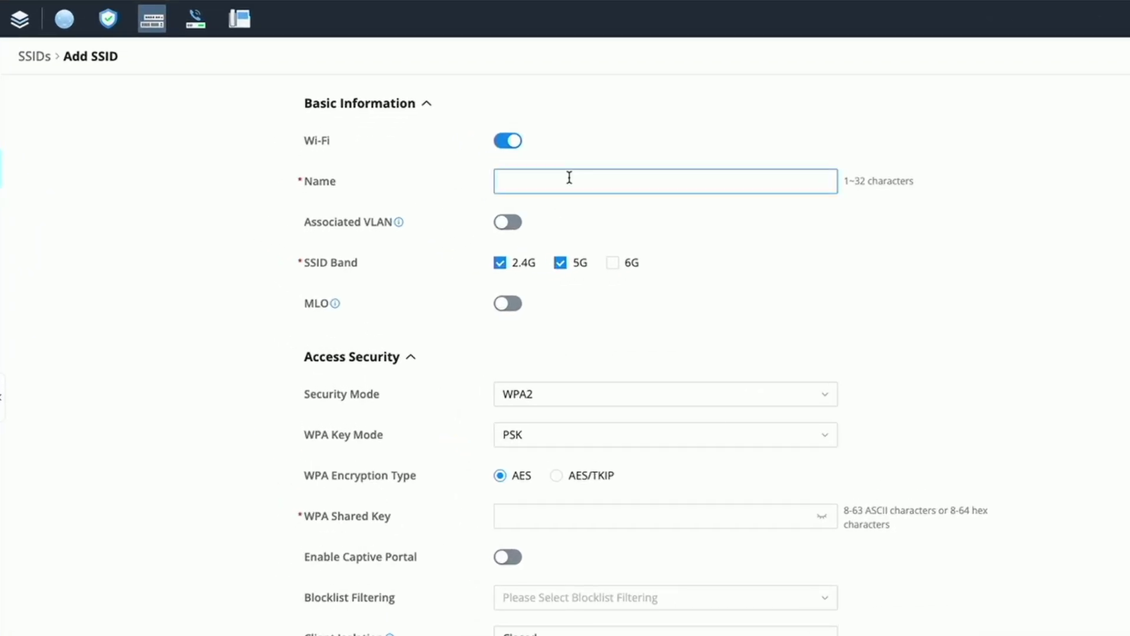
pyautogui.write('Test PPSK Wi-Fi')
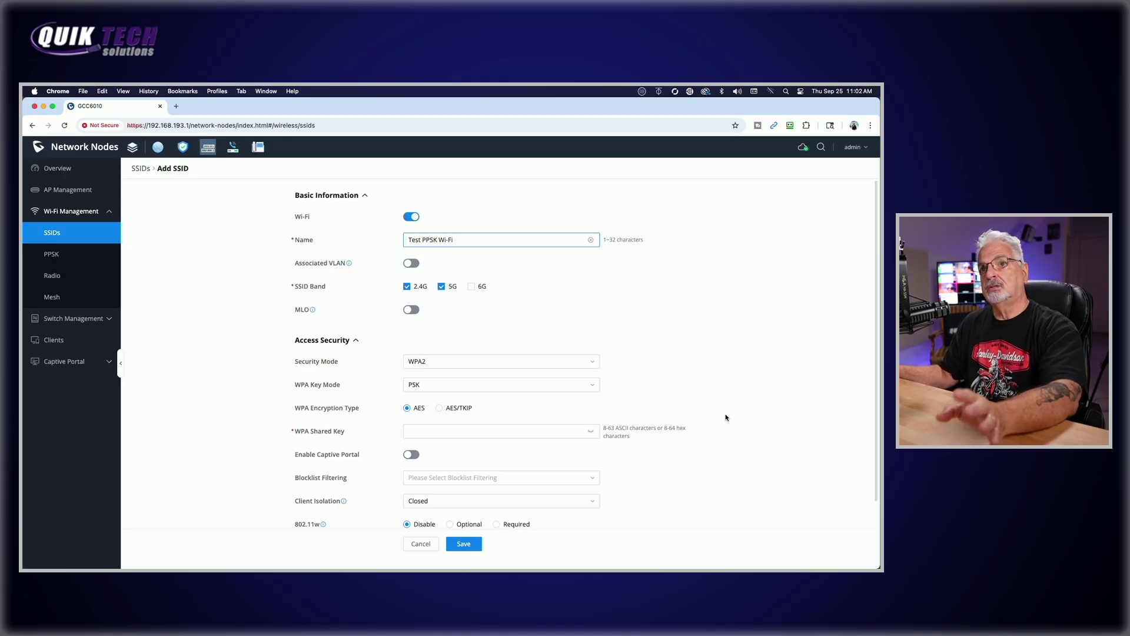
# Set the SSID's WPA key mode to PPSK without RADIUS and save the SSID.
pyautogui.scroll(-3, 729, 415)
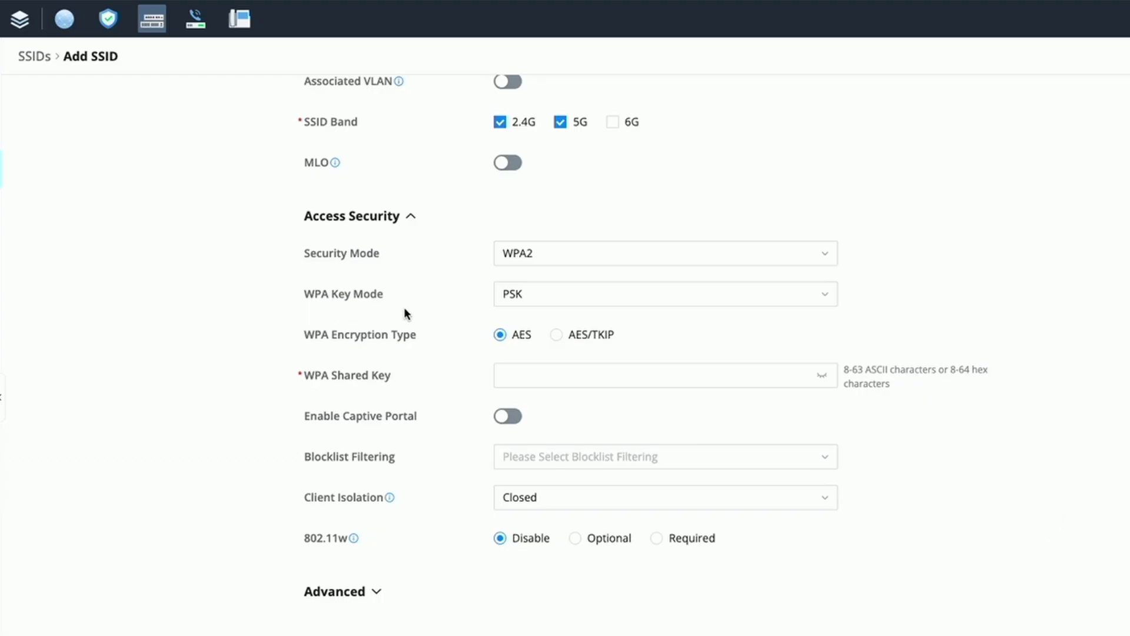
pyautogui.click(826, 298)
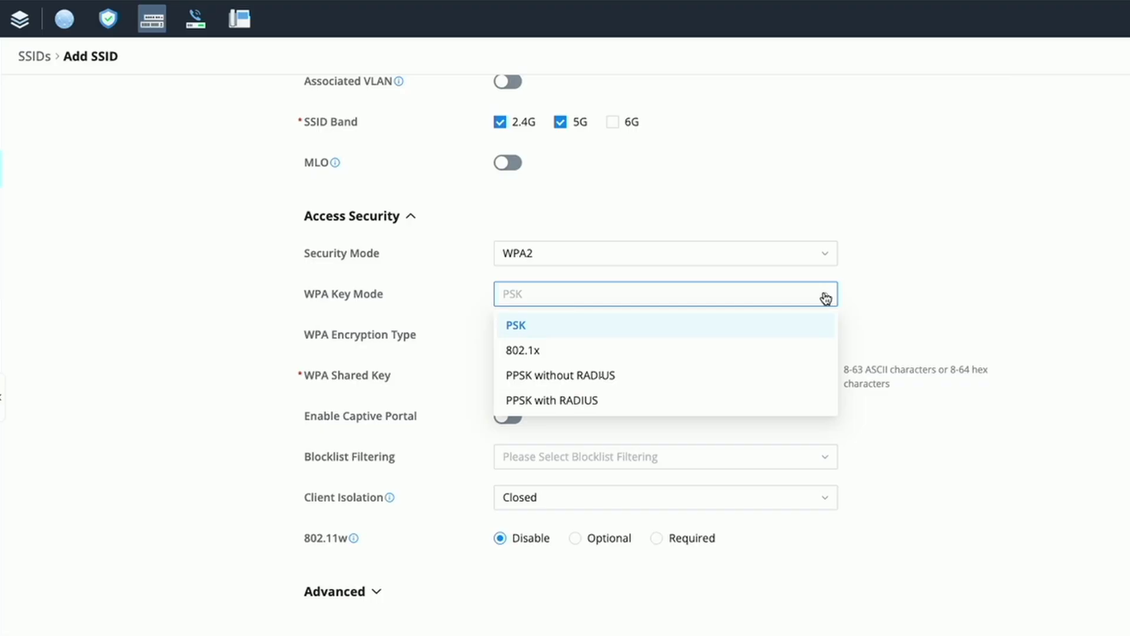
pyautogui.click(655, 381)
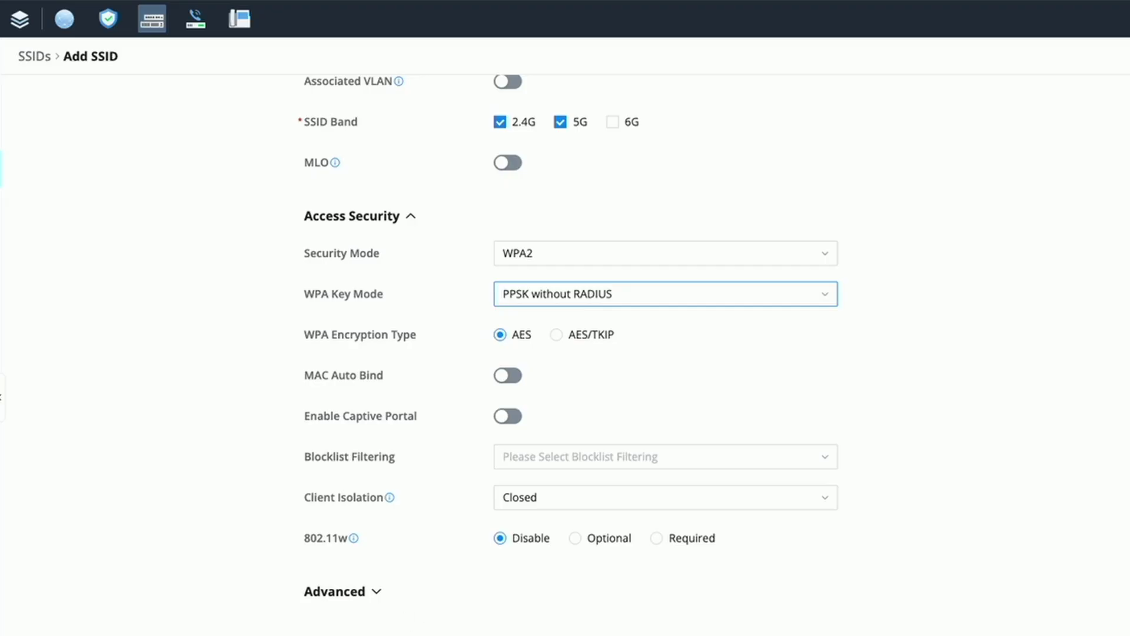
pyautogui.scroll(-3, 1042, 522)
pyautogui.scroll(-1, 1041, 524)
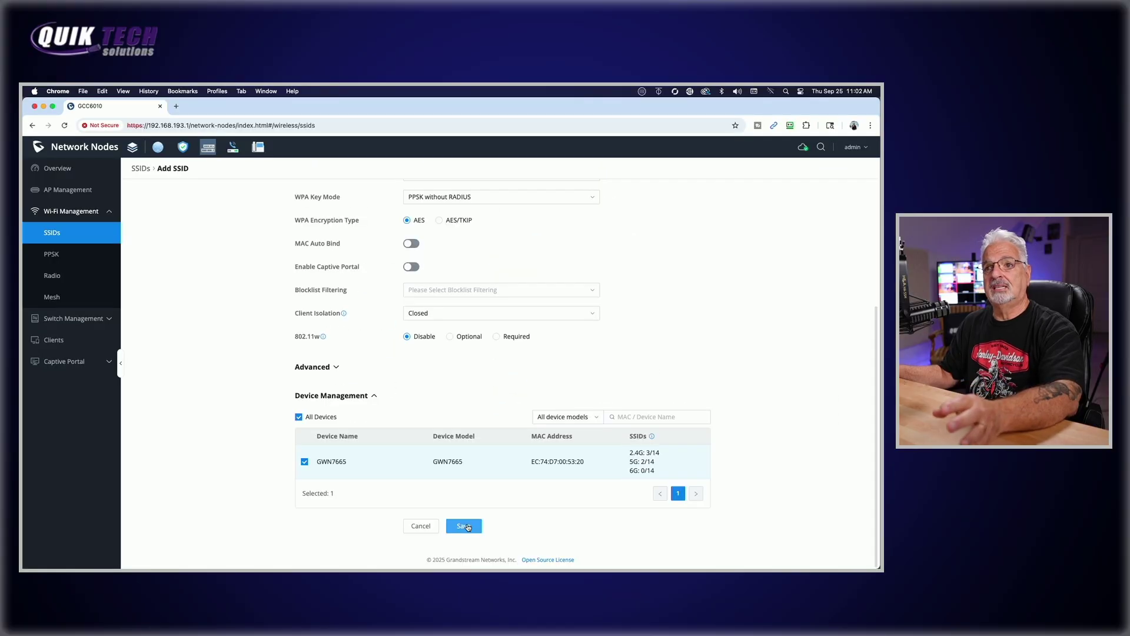
pyautogui.click(604, 635)
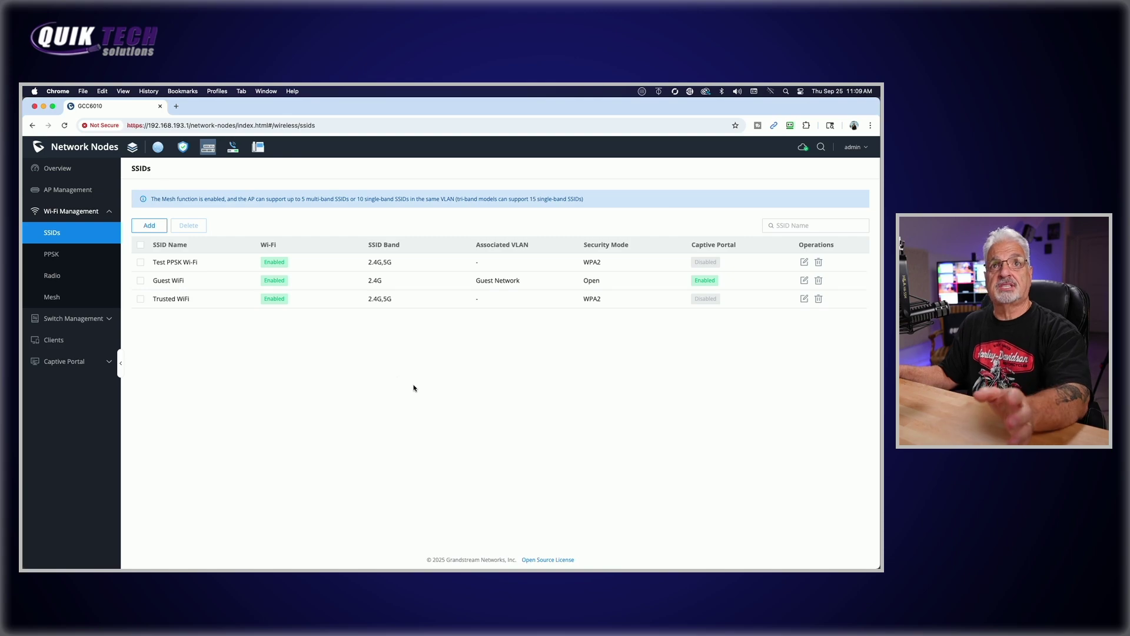
# Add a PPSK entry and assign it to the Test PPSK Wi-Fi SSID.
pyautogui.click(58, 259)
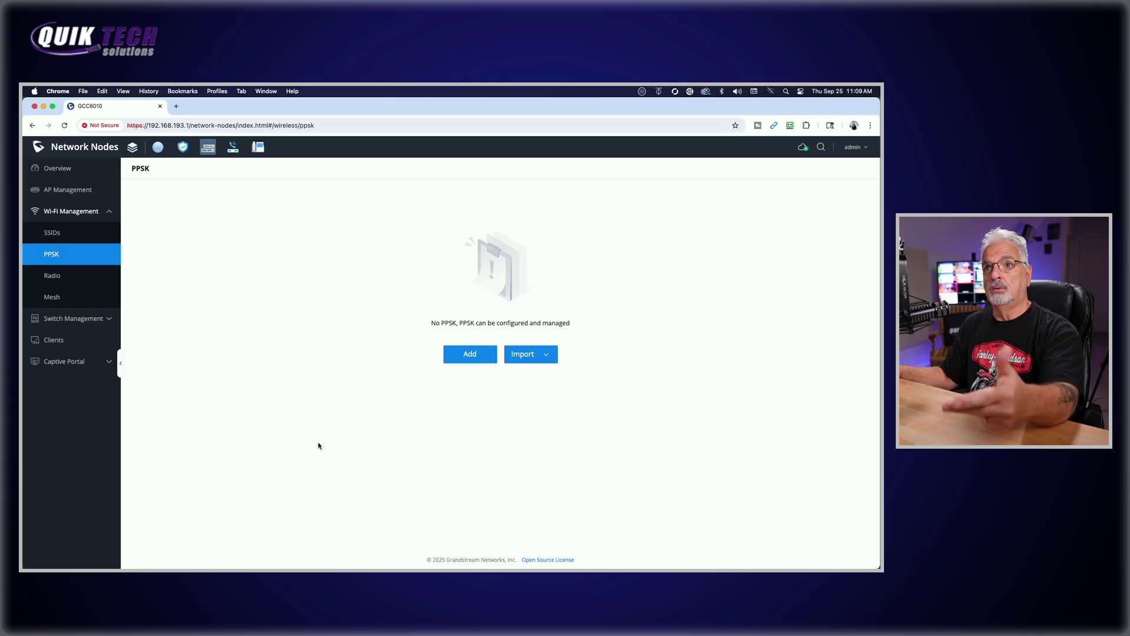
pyautogui.click(470, 353)
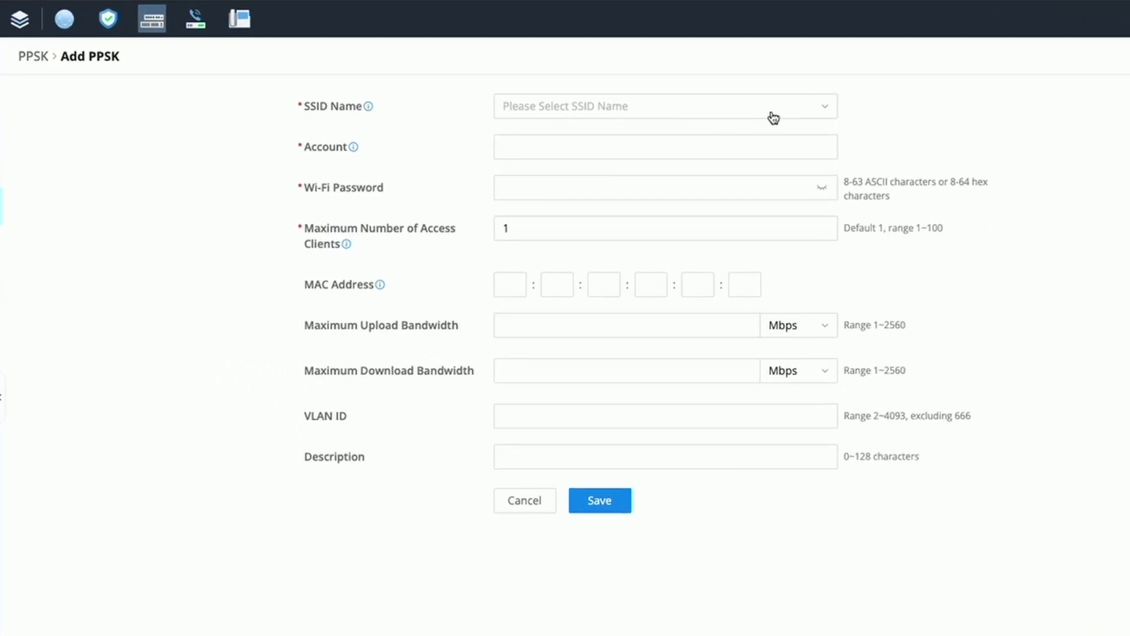
pyautogui.click(829, 113)
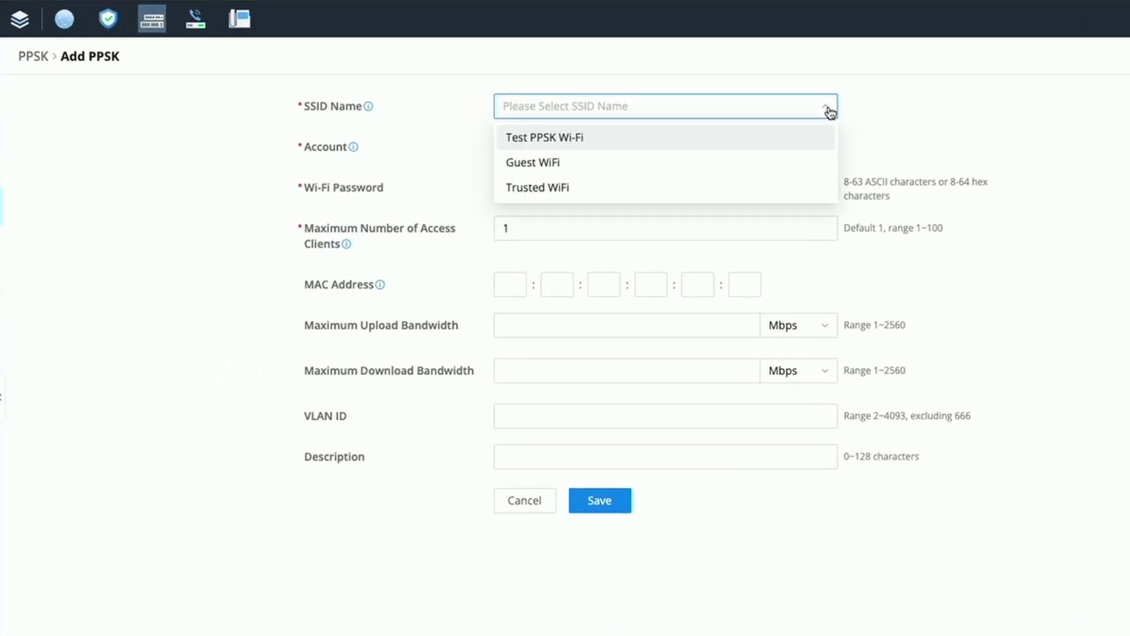
pyautogui.click(622, 143)
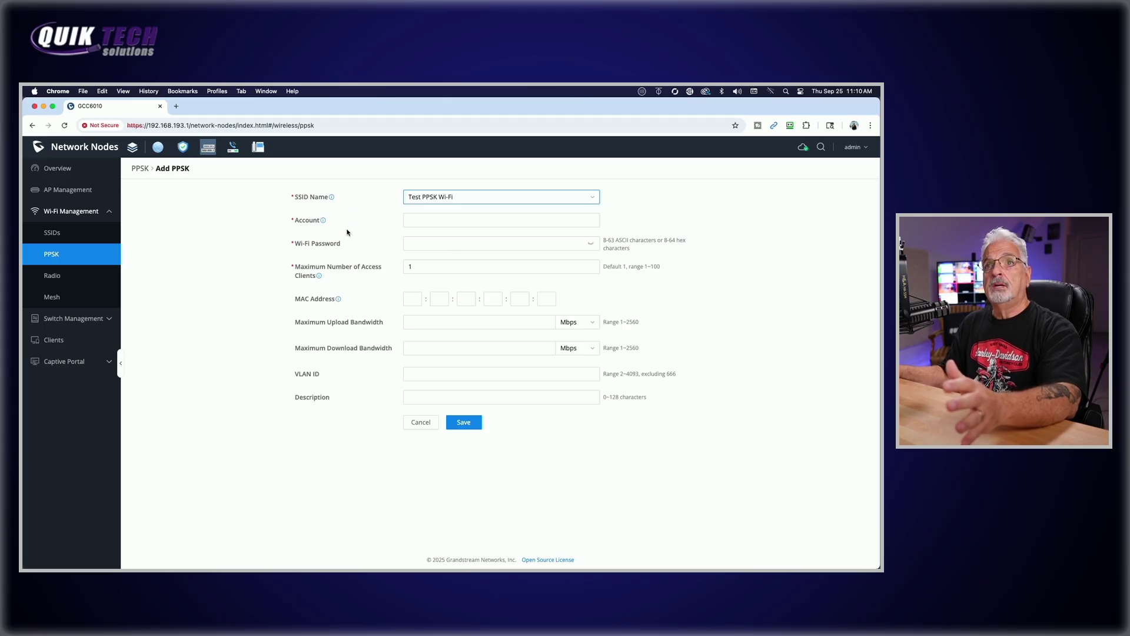
# Name the PPSK account Main_Network and enter its Wi-Fi password.
pyautogui.click(413, 222)
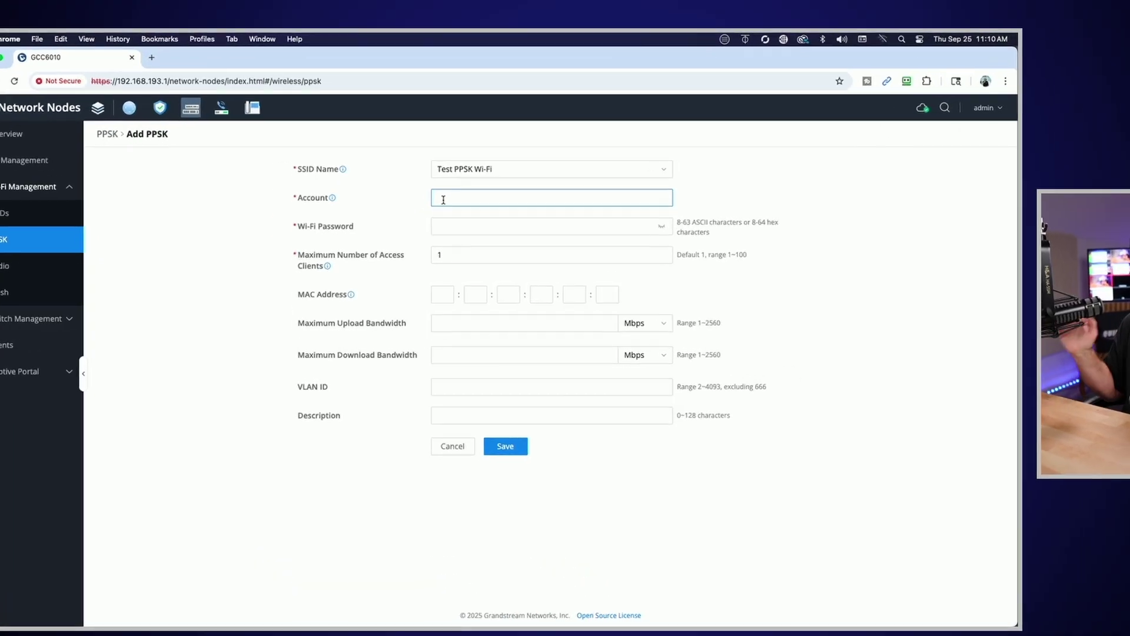
pyautogui.write('M')
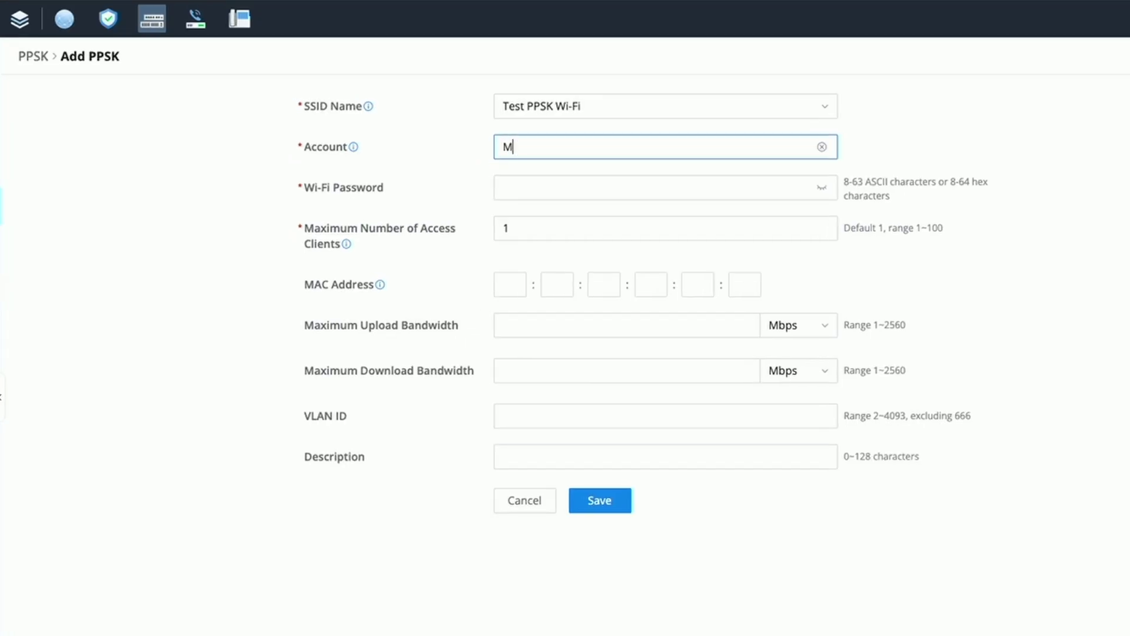
pyautogui.write('ain_Network')
pyautogui.click(526, 187)
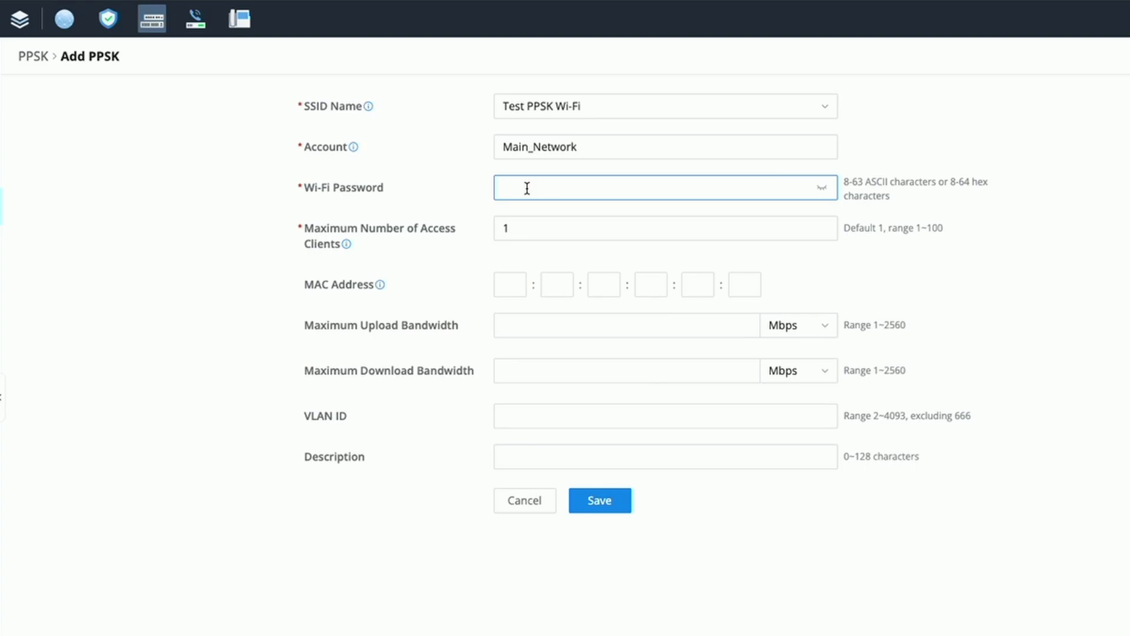
pyautogui.write('•••••••••')
# Save the Main_Network entry with a maximum of 50 access clients and the description Main-Network, declining to store the login.
pyautogui.doubleClick(516, 228)
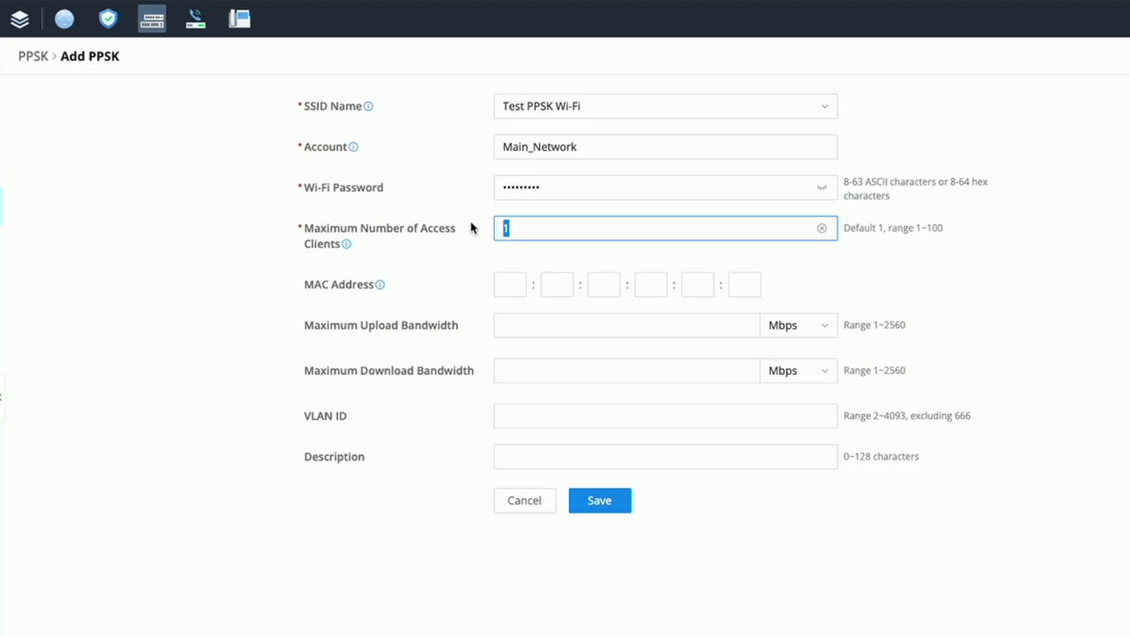
pyautogui.write('50')
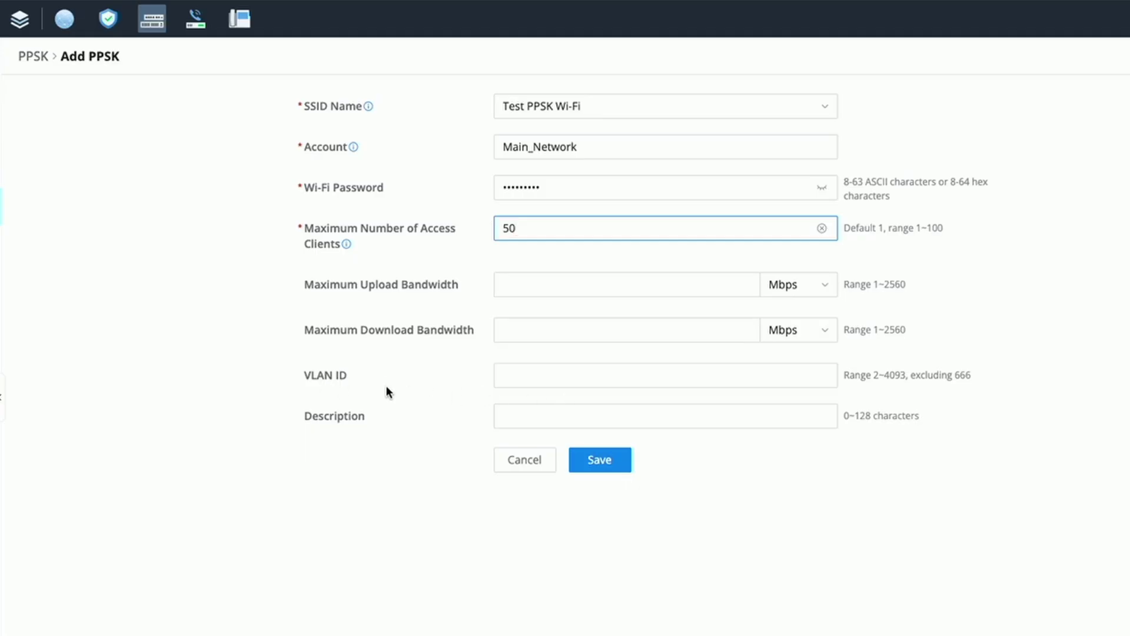
pyautogui.click(562, 422)
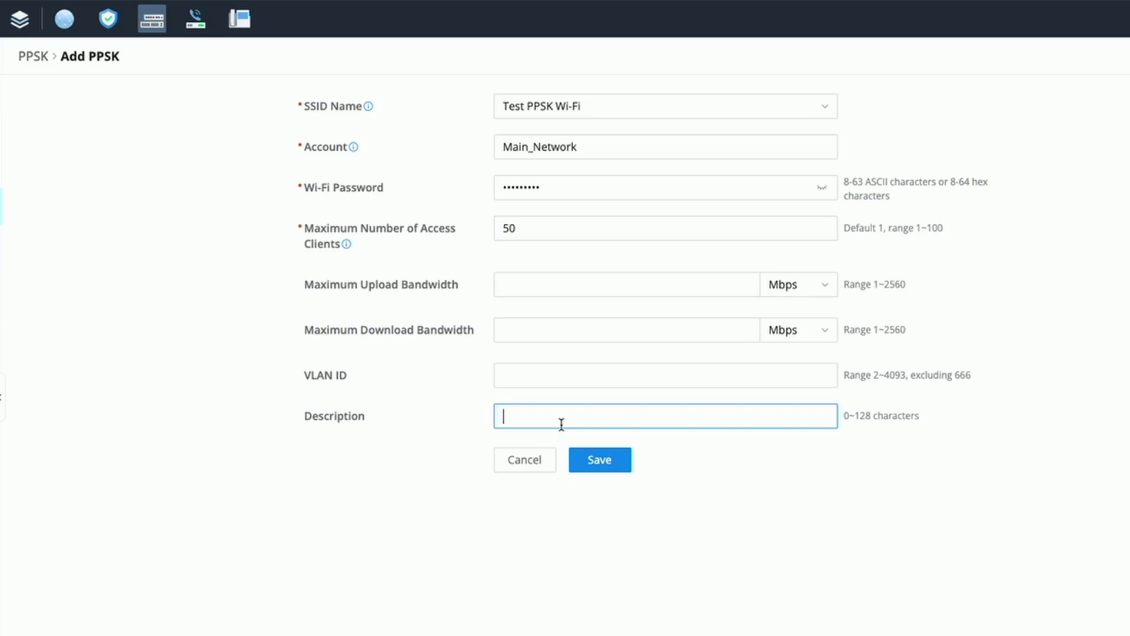
pyautogui.write('Main-Network')
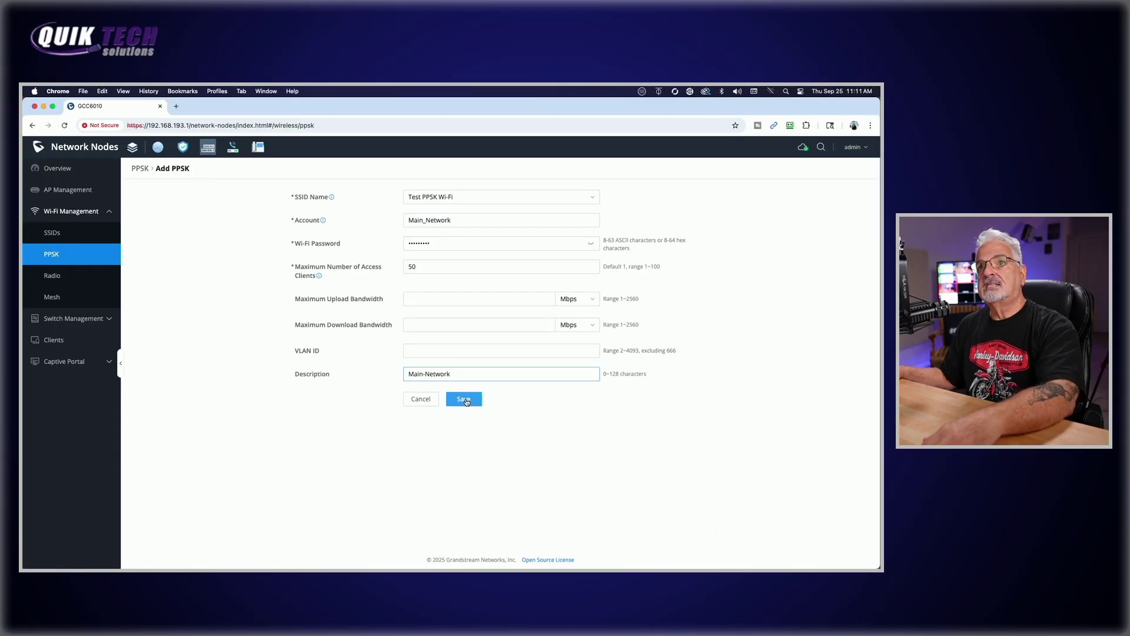
pyautogui.click(465, 400)
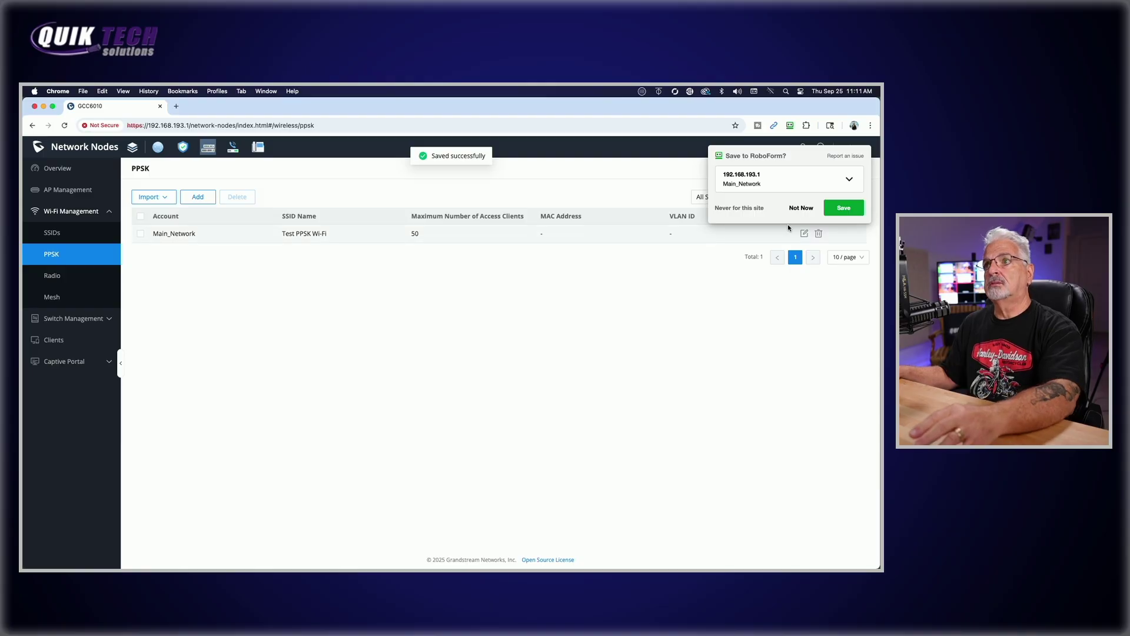
pyautogui.click(792, 207)
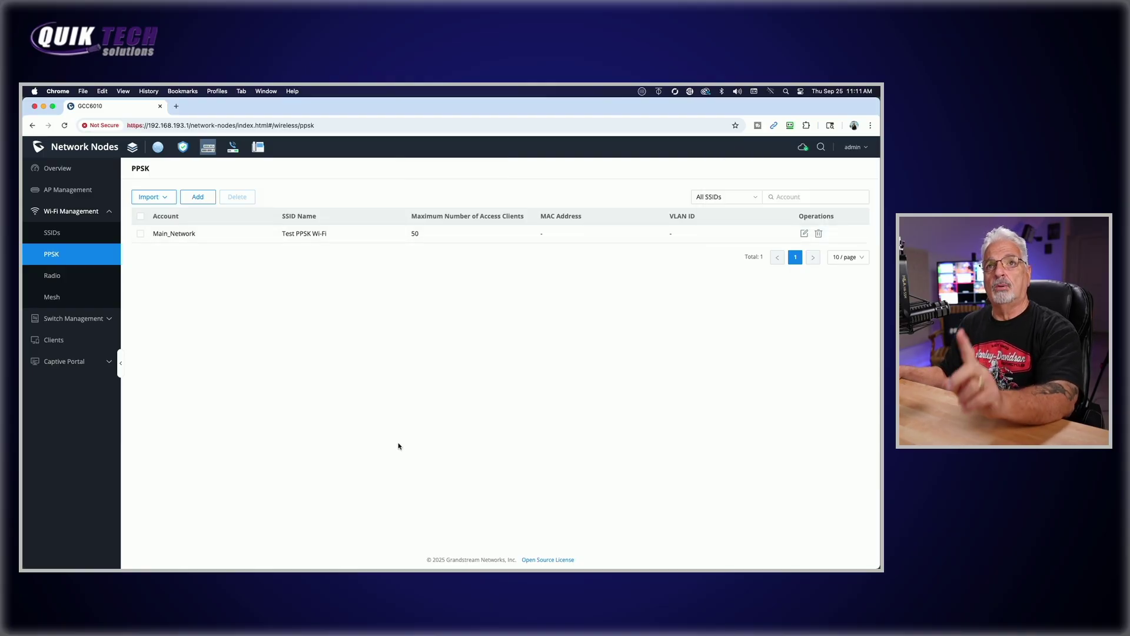
# Add a PPSK entry for the Test PPSK Wi-Fi SSID with the account name IoT and its Wi-Fi password.
pyautogui.click(202, 201)
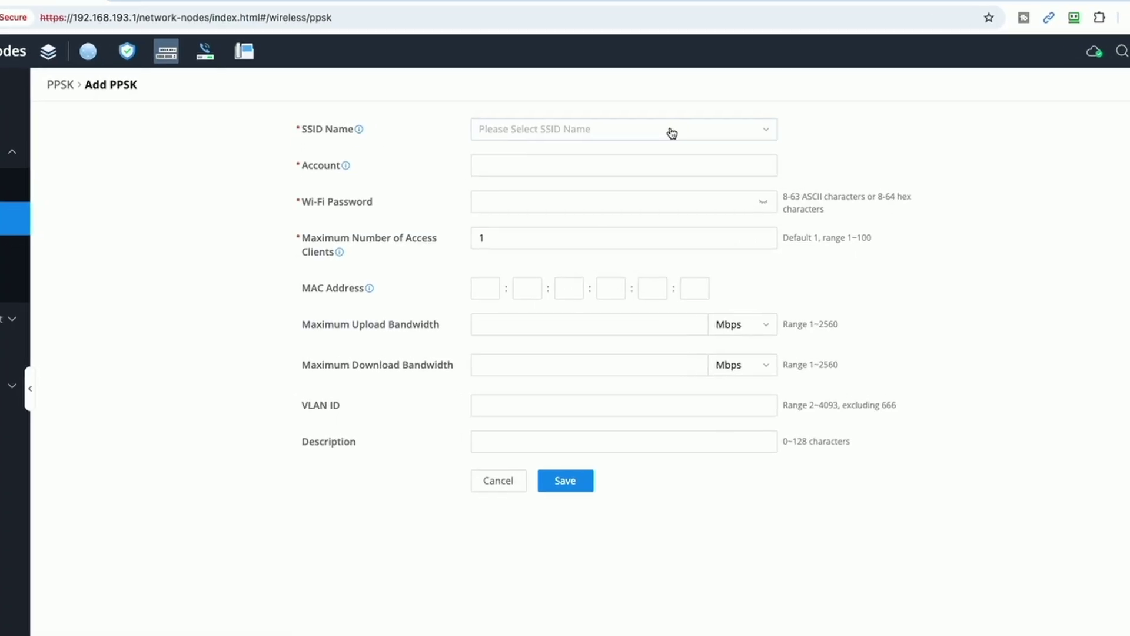
pyautogui.click(735, 131)
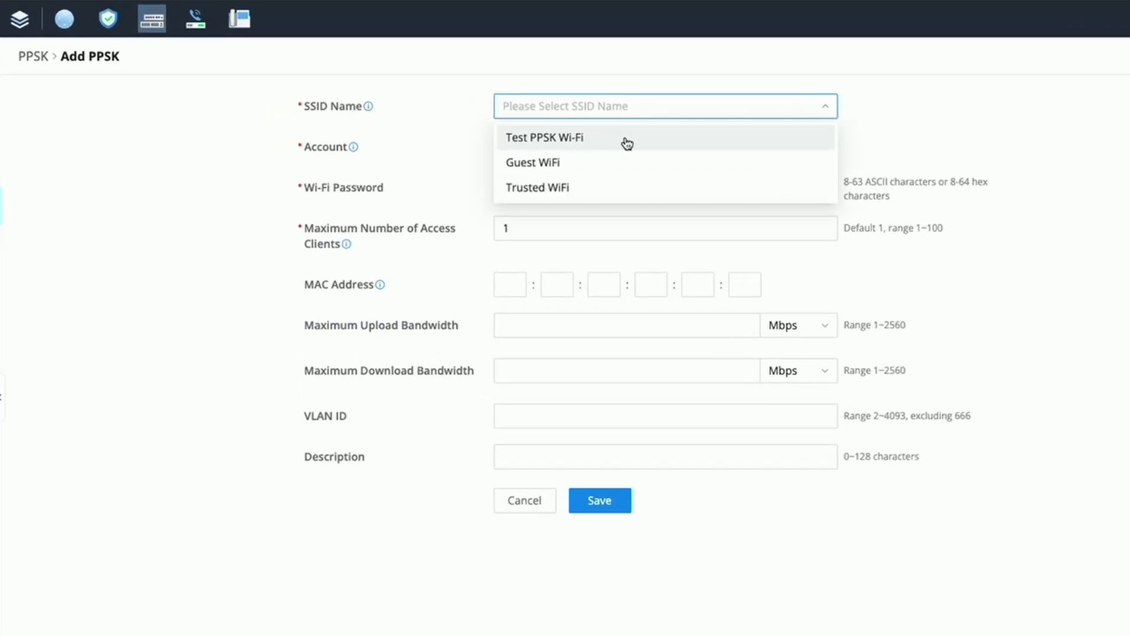
pyautogui.click(587, 137)
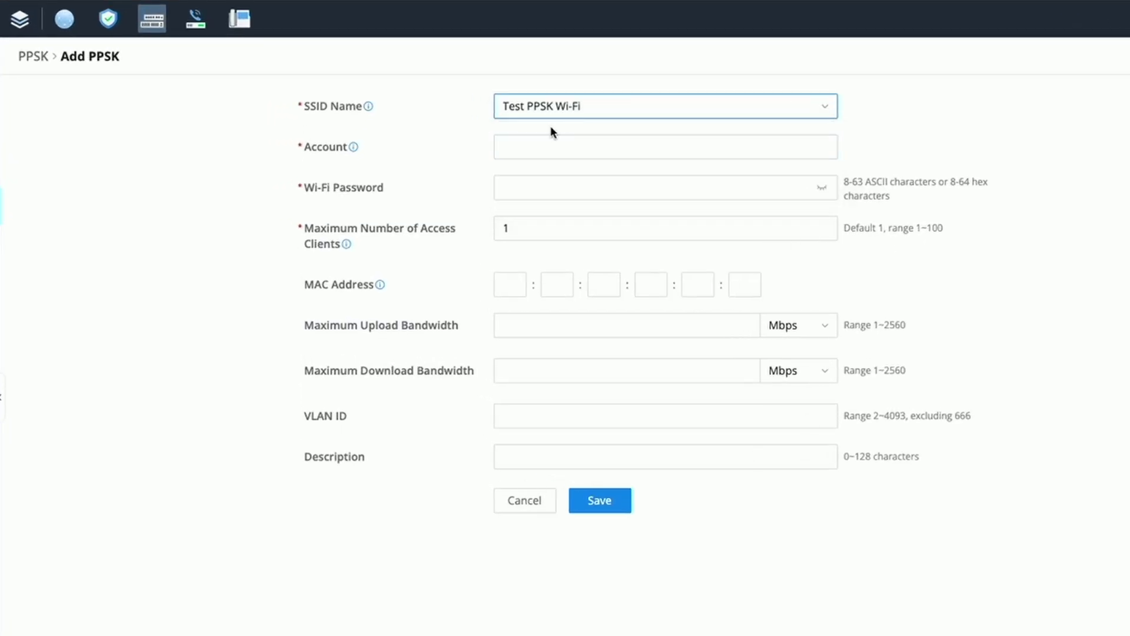
pyautogui.click(523, 151)
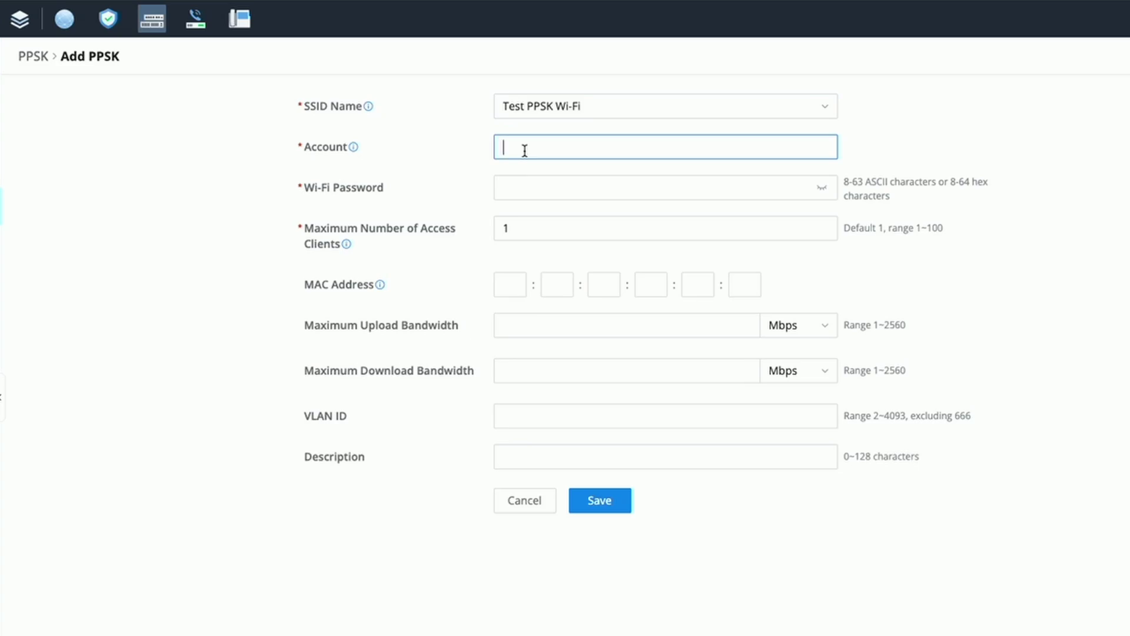
pyautogui.write('lo')
pyautogui.write('T')
pyautogui.click(539, 182)
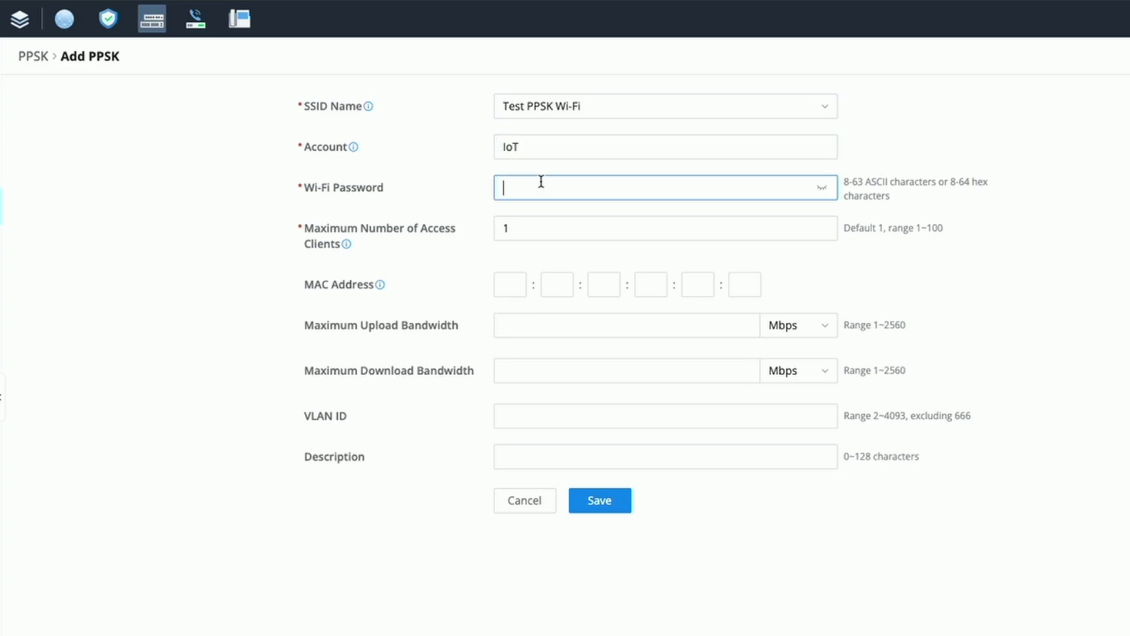
pyautogui.write('•••••••••')
# Limit the IoT account to 20 access clients, with 5 Mbps maximum upload and 10 Mbps maximum download bandwidth.
pyautogui.click(522, 228)
pyautogui.moveTo(523, 228); pyautogui.dragTo(451, 236)
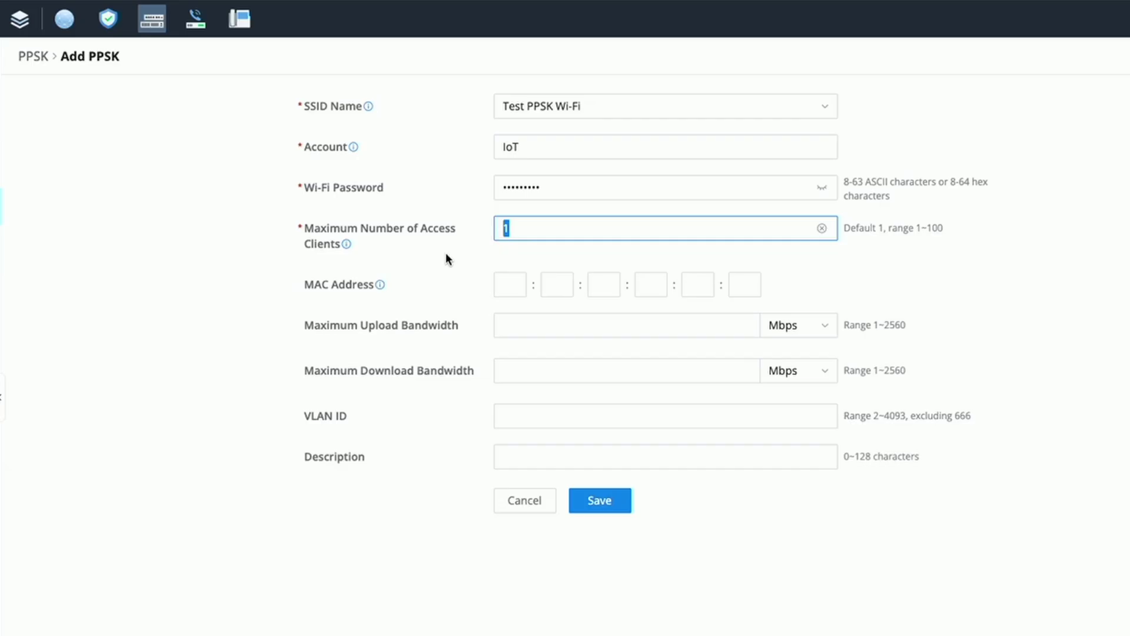
pyautogui.write('20')
pyautogui.click(522, 285)
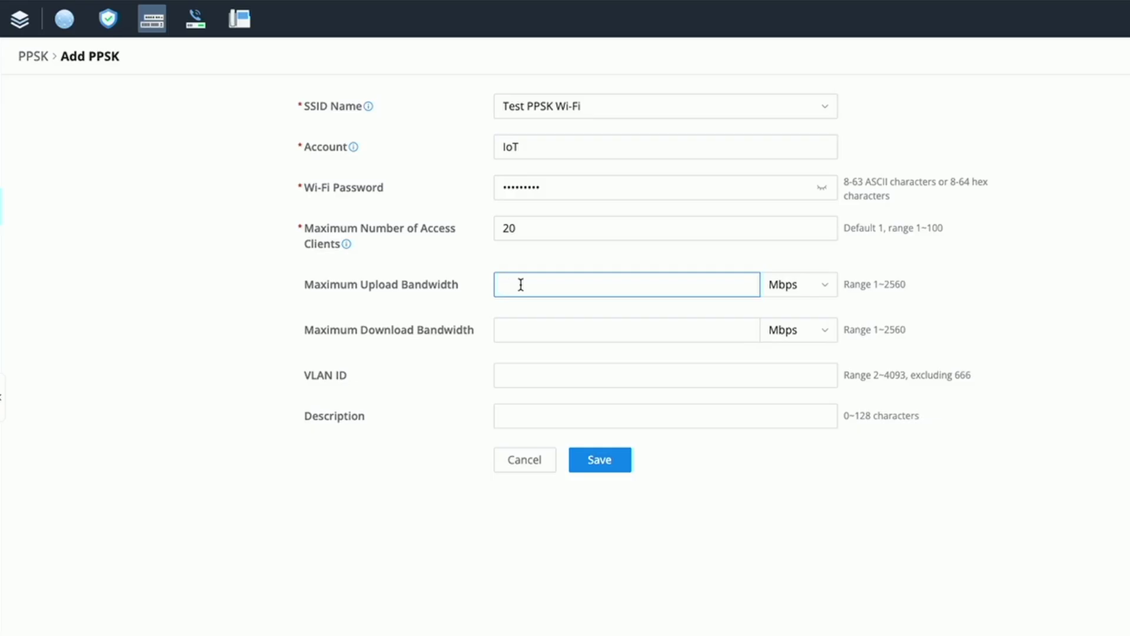
pyautogui.write('5')
pyautogui.click(553, 328)
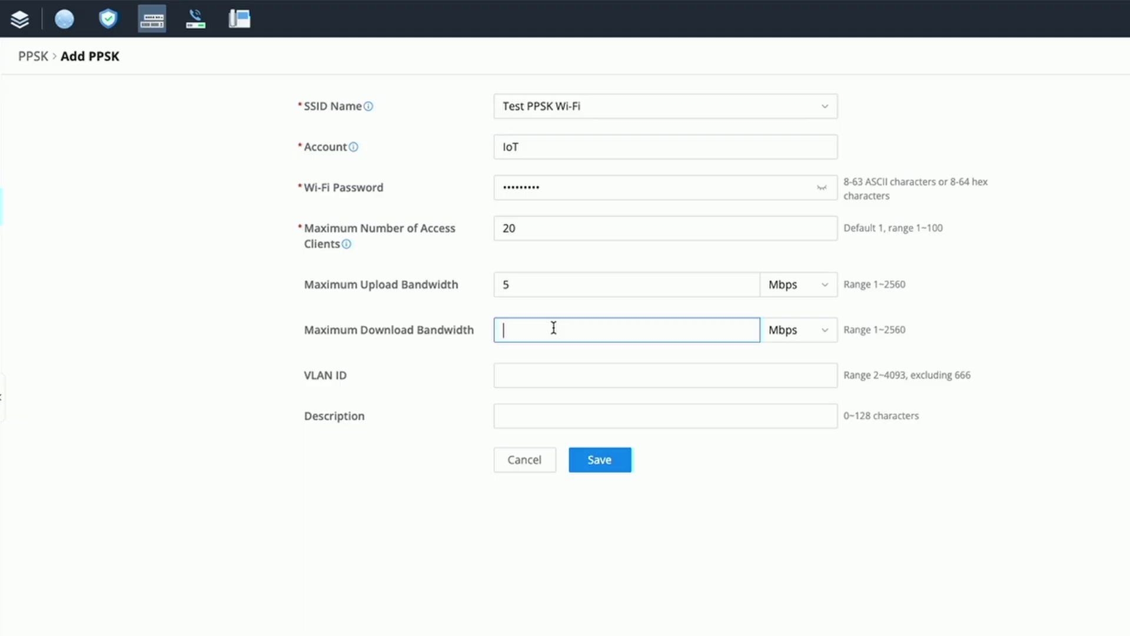
pyautogui.write('10')
# Assign the IoT account to VLAN ID 30 and save the entry with the description IoT.
pyautogui.click(518, 373)
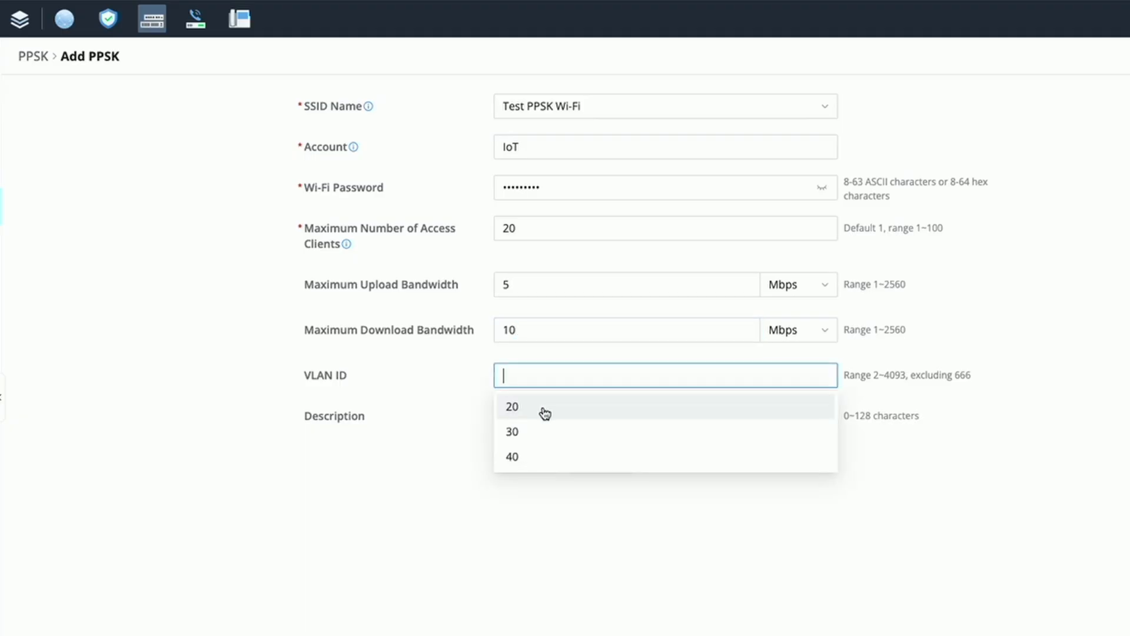
pyautogui.click(522, 433)
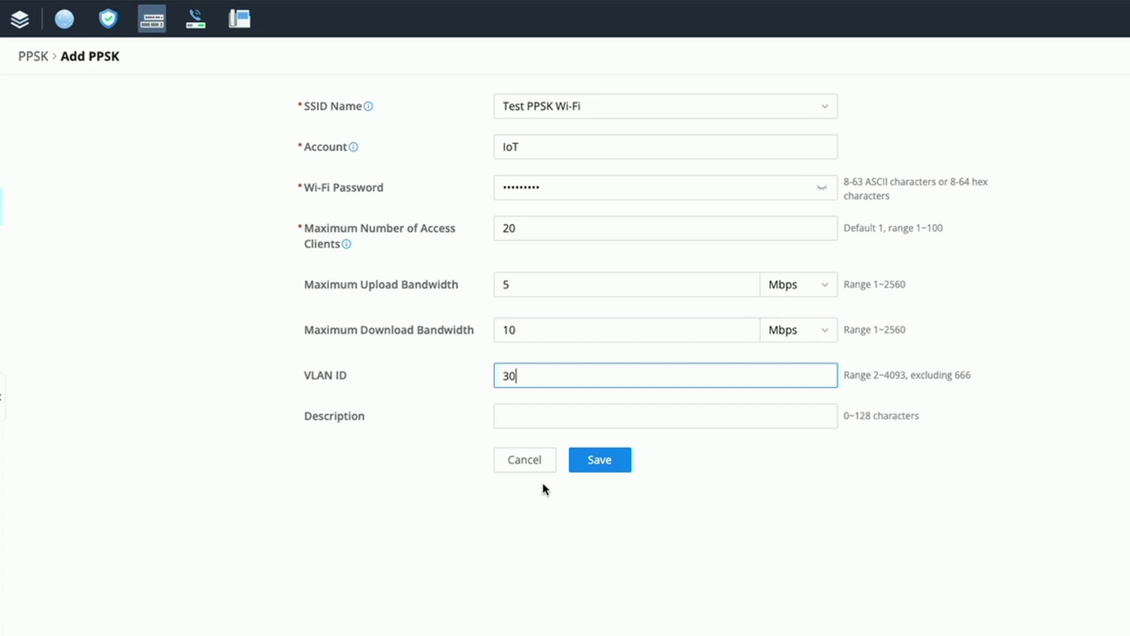
pyautogui.click(509, 417)
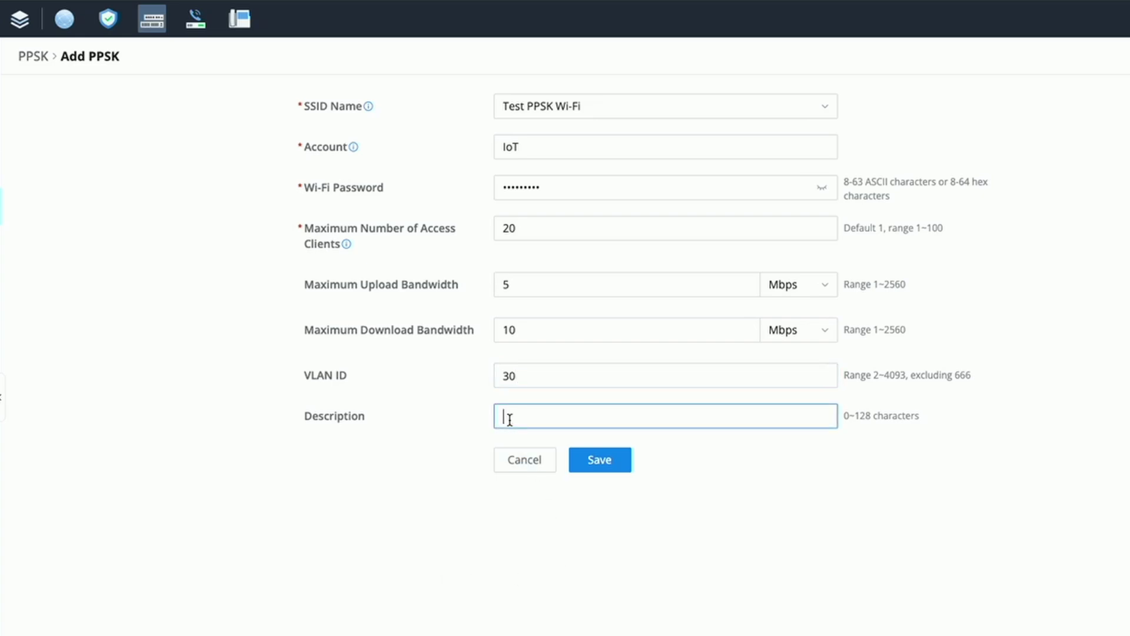
pyautogui.write('IoT')
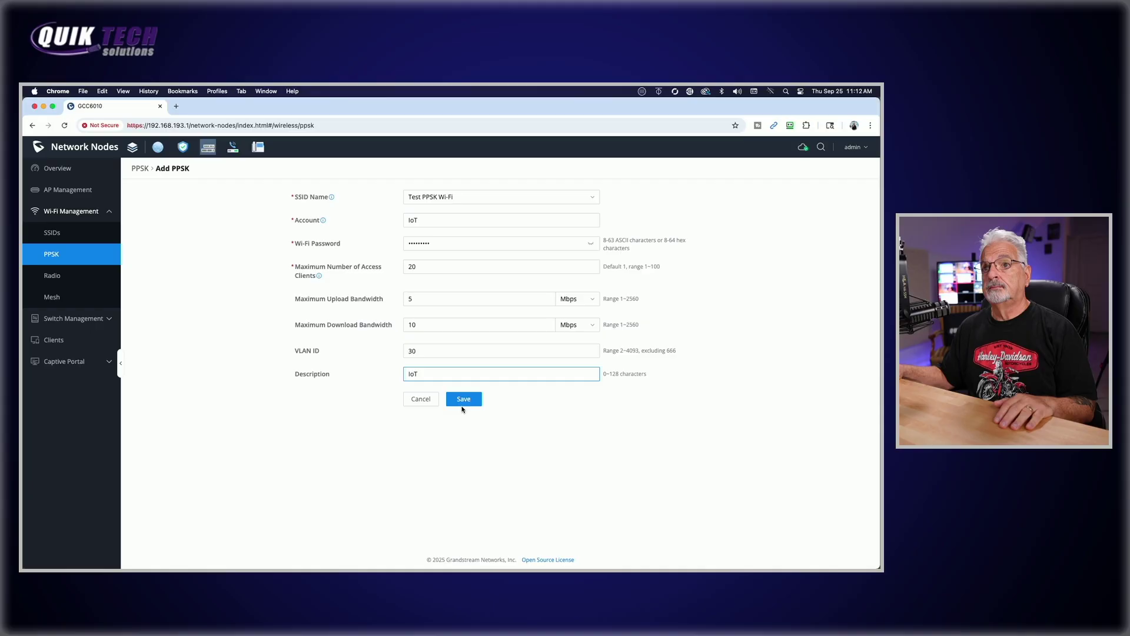
pyautogui.click(599, 459)
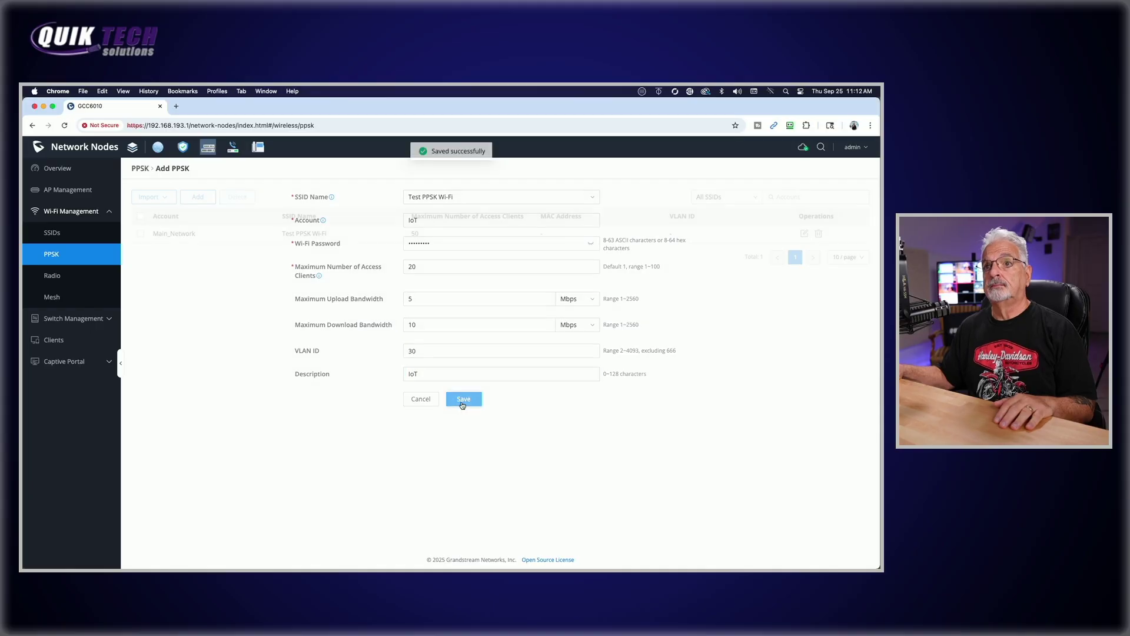
pyautogui.click(801, 207)
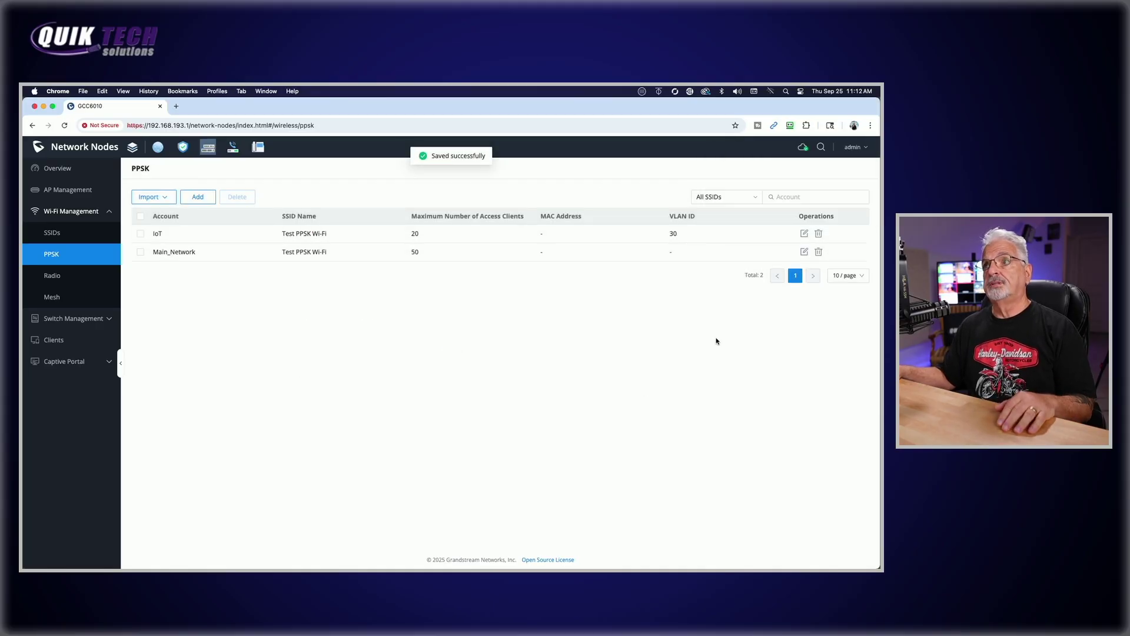
# Add a PPSK entry for the Test PPSK Wi-Fi SSID with the account name Cameras and its Wi-Fi password.
pyautogui.click(198, 197)
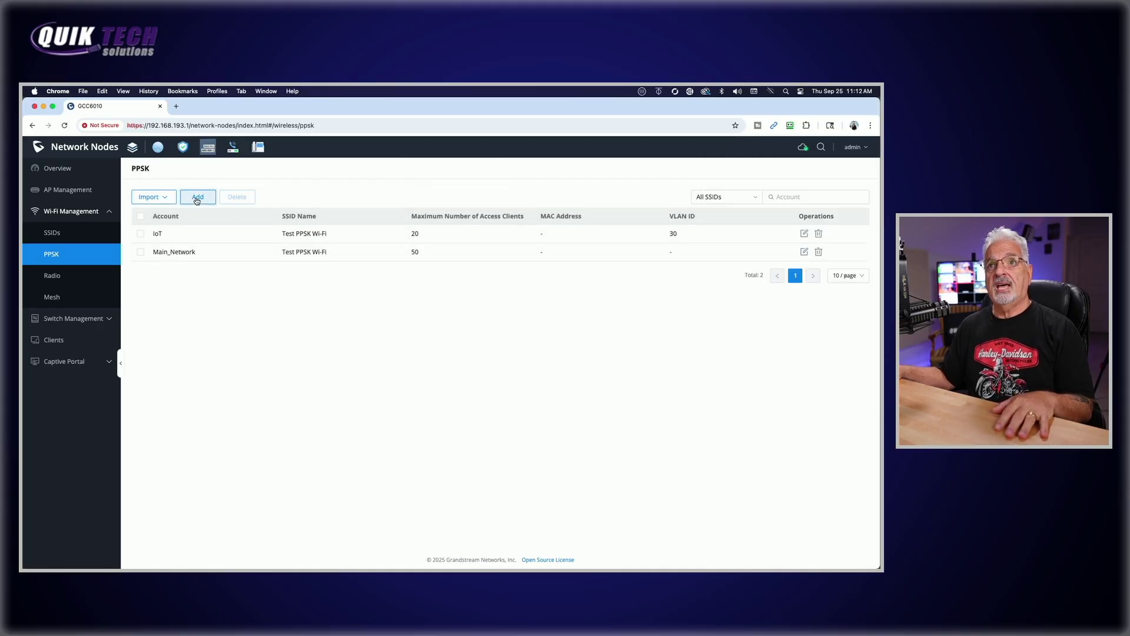
pyautogui.click(638, 179)
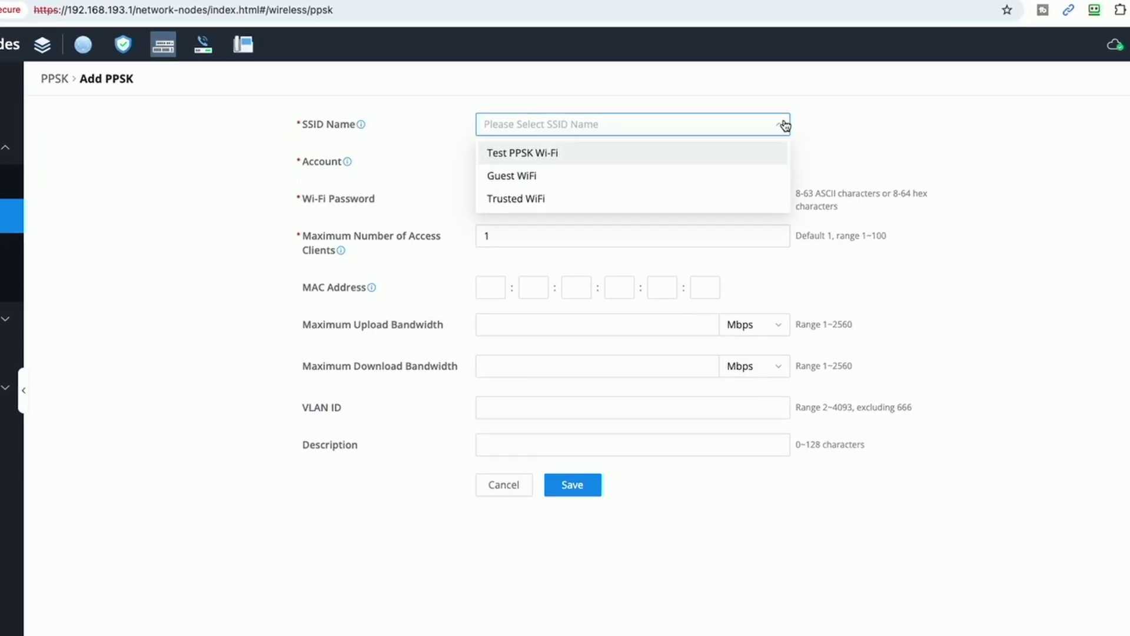
pyautogui.click(575, 137)
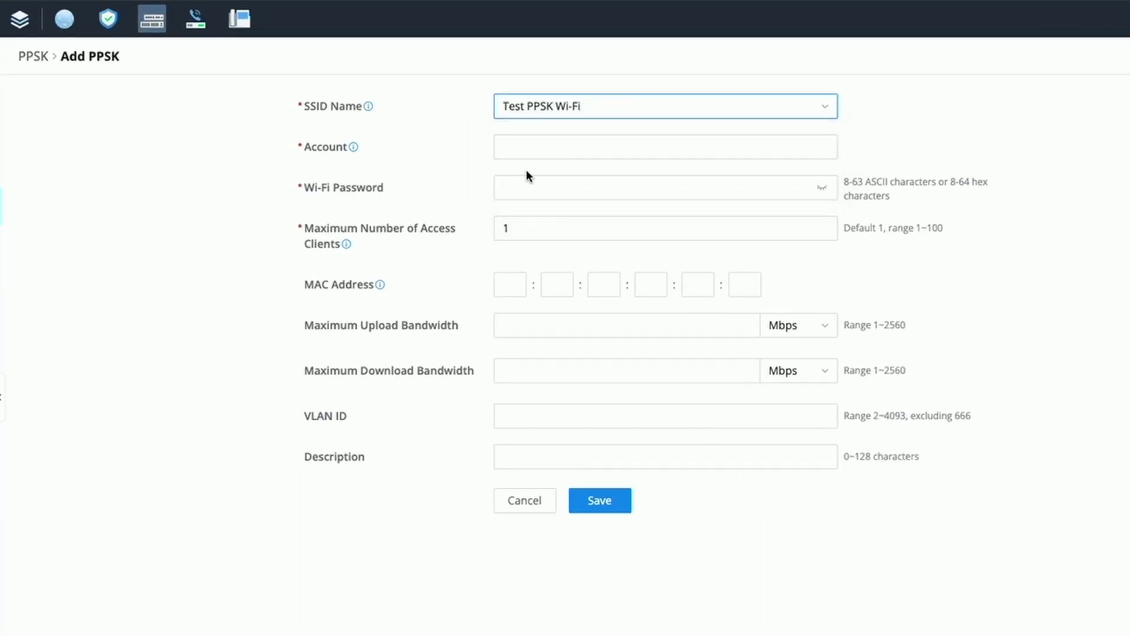
pyautogui.click(529, 146)
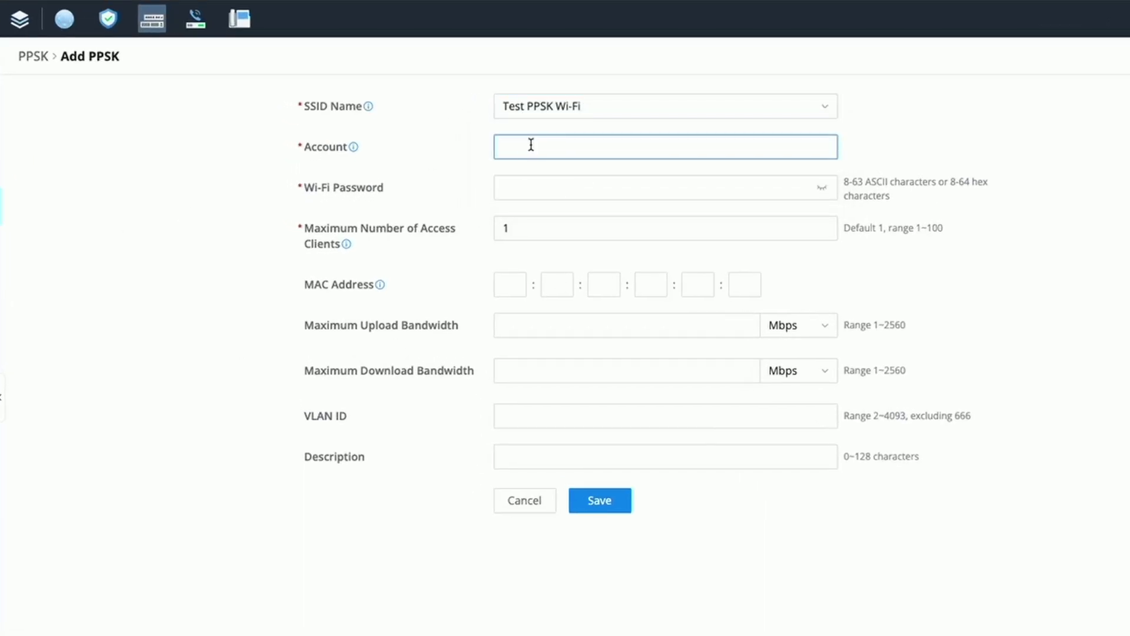
pyautogui.write('Cameras')
pyautogui.click(545, 190)
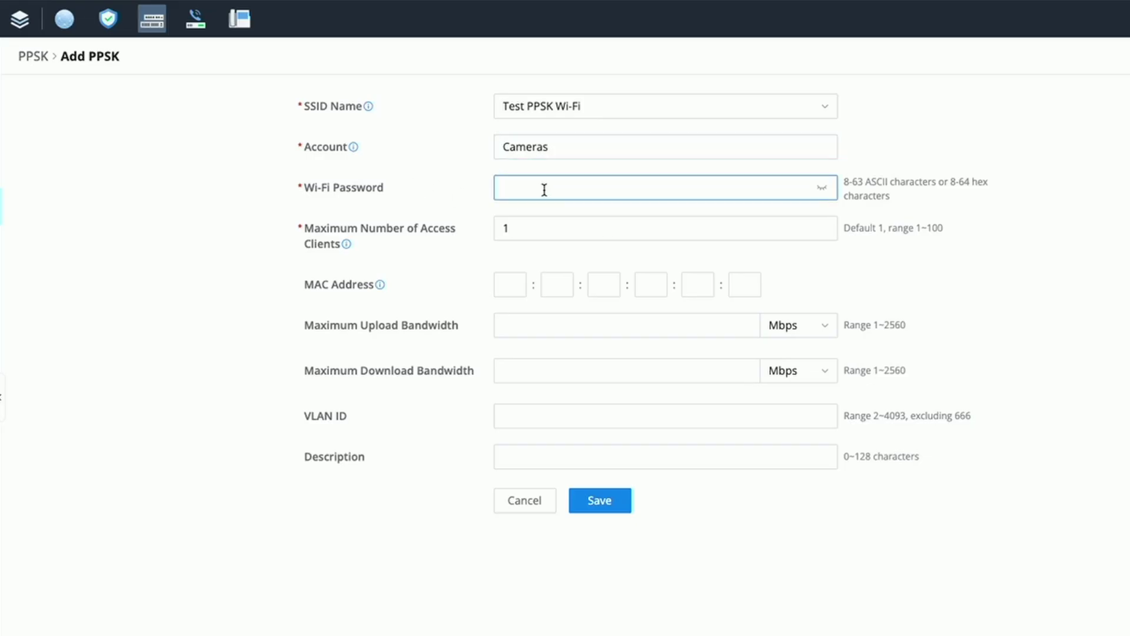
pyautogui.write('•••••••••')
# Save the Cameras entry with a maximum of 10 clients, VLAN ID 40 and the description Cameras, declining to store the login.
pyautogui.doubleClick(525, 232)
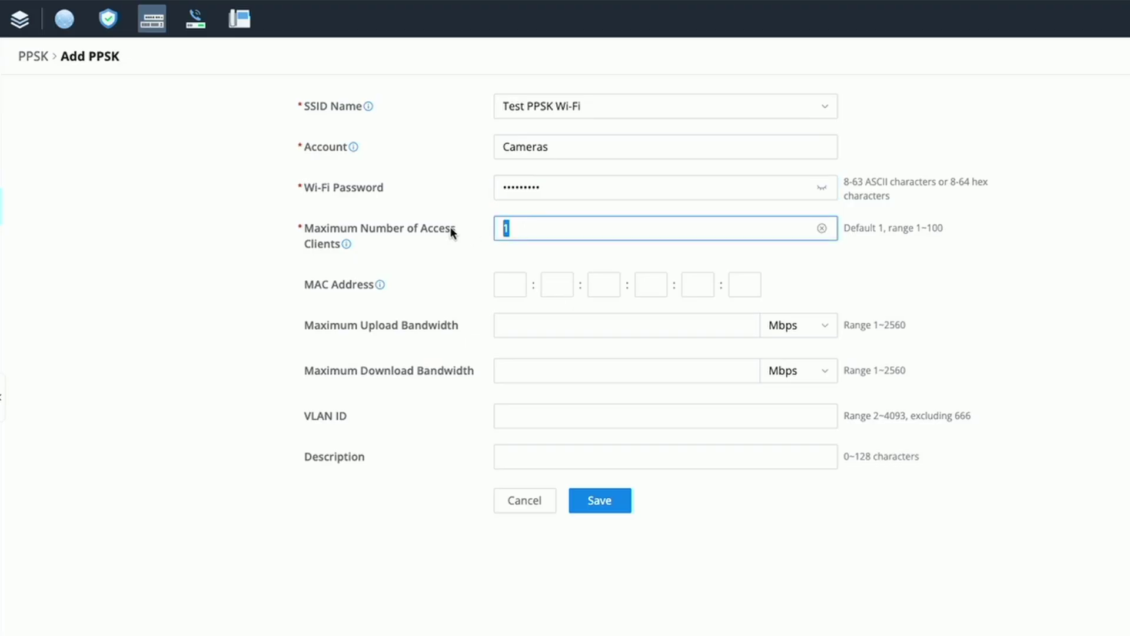
pyautogui.write('10')
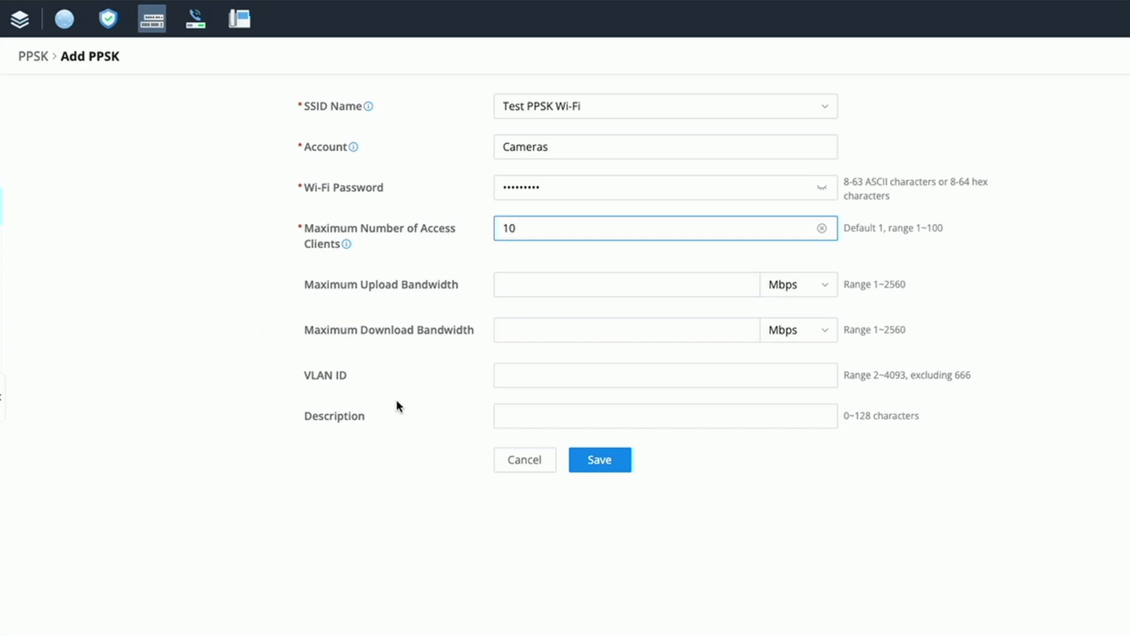
pyautogui.click(516, 380)
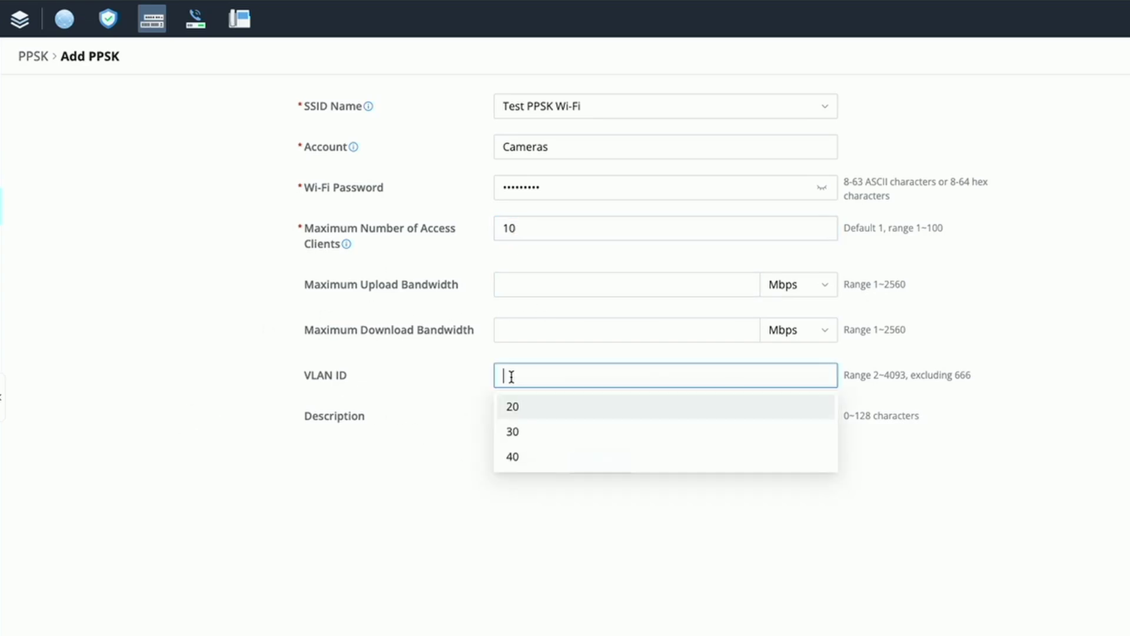
pyautogui.click(526, 460)
pyautogui.click(530, 415)
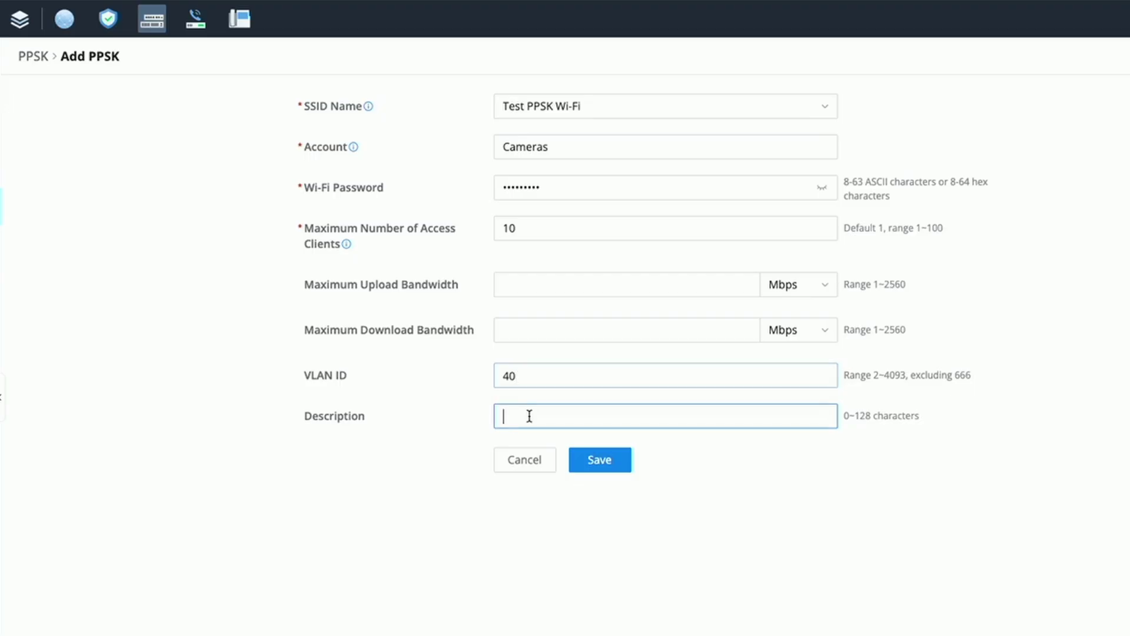
pyautogui.write('Cameras')
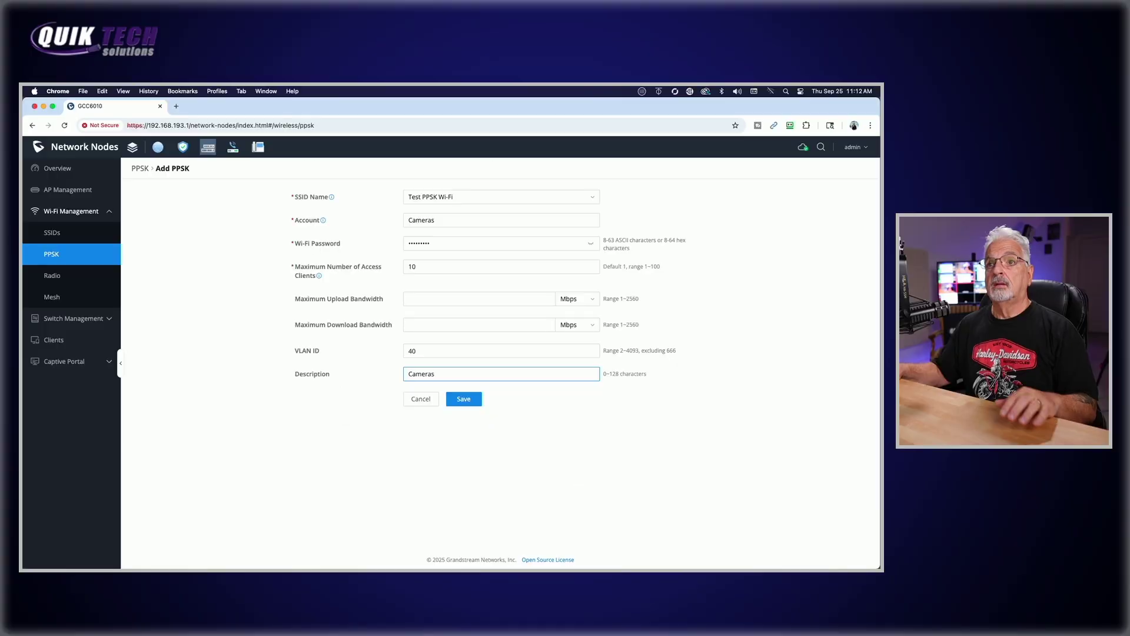
pyautogui.click(600, 459)
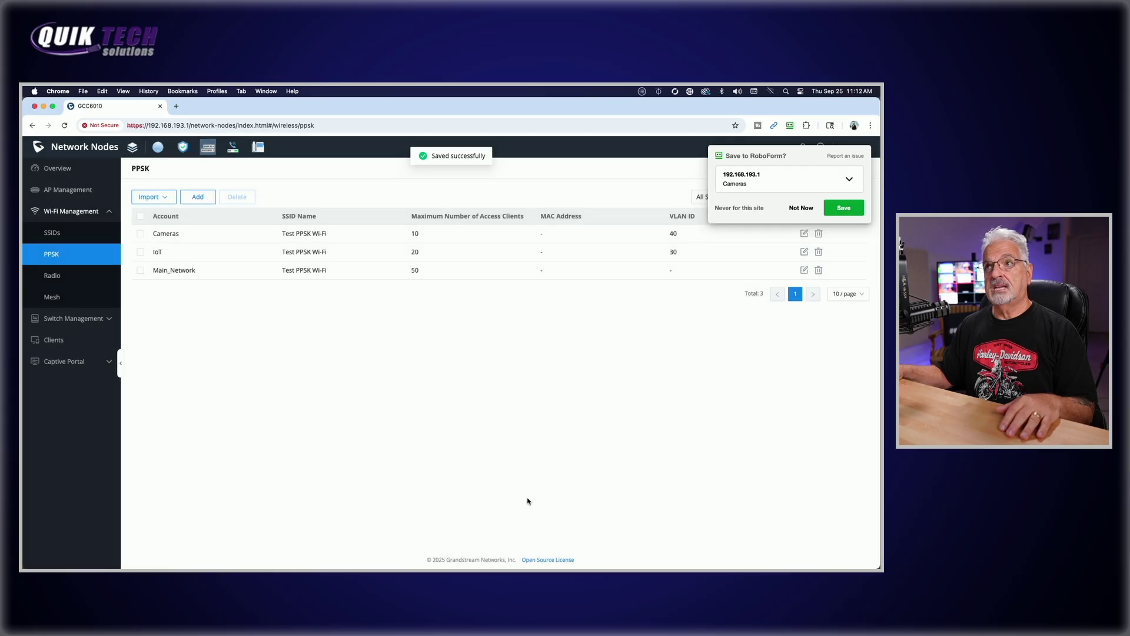
pyautogui.click(804, 207)
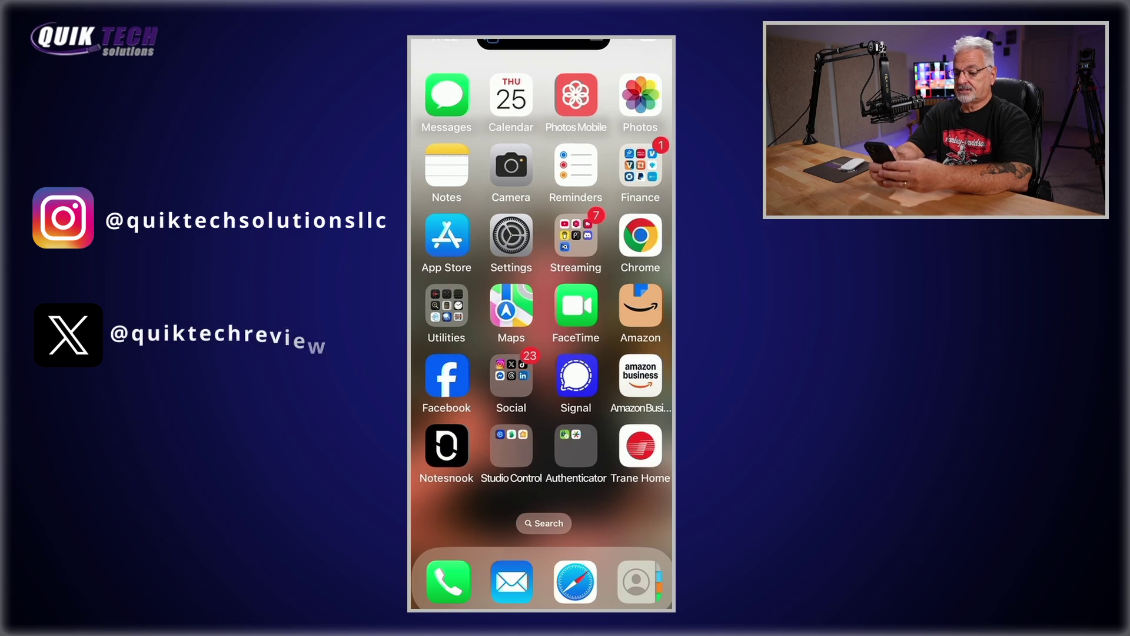
# In the iPhone's Wi-Fi settings, join the Test PPSK Wi-Fi network by entering its Wi-Fi password.
pyautogui.click(510, 236)
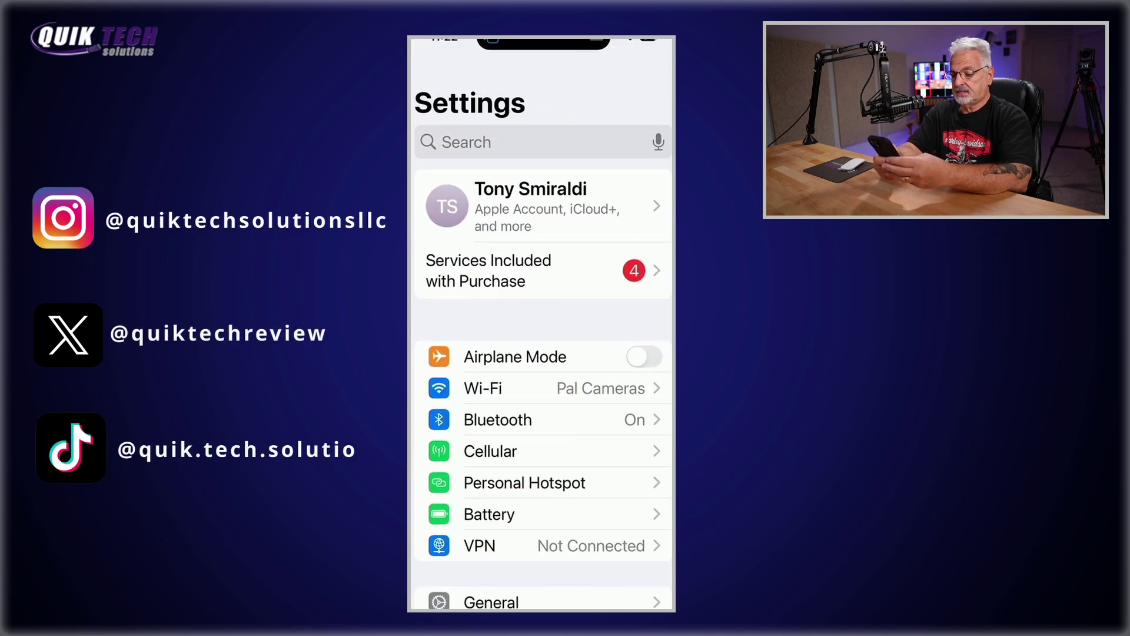
pyautogui.click(483, 388)
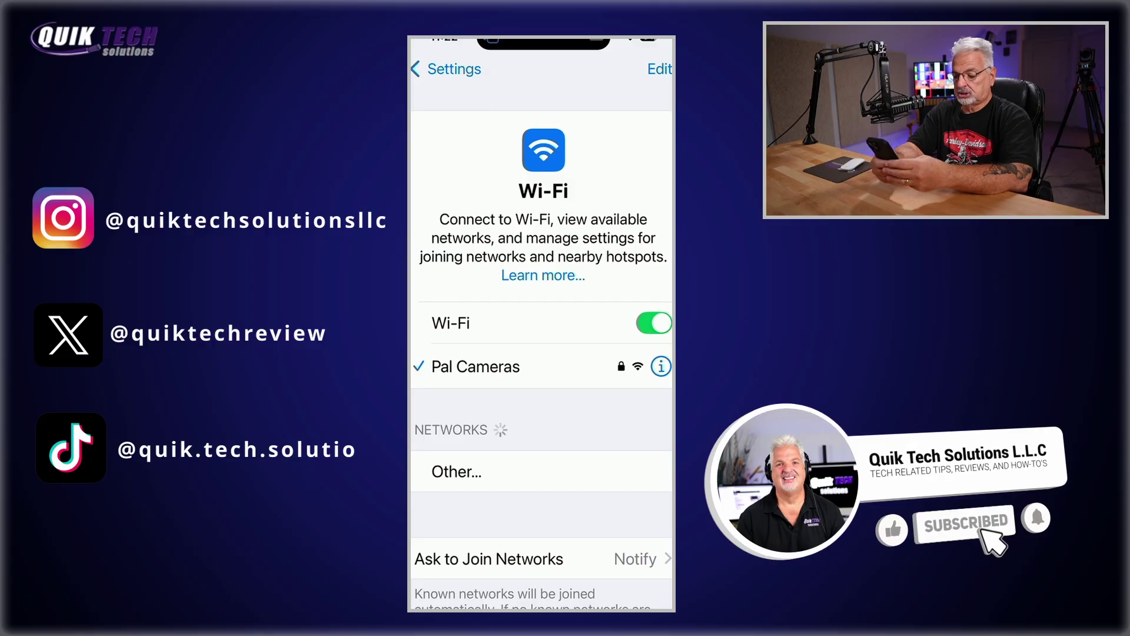
pyautogui.scroll(-6, 541, 323)
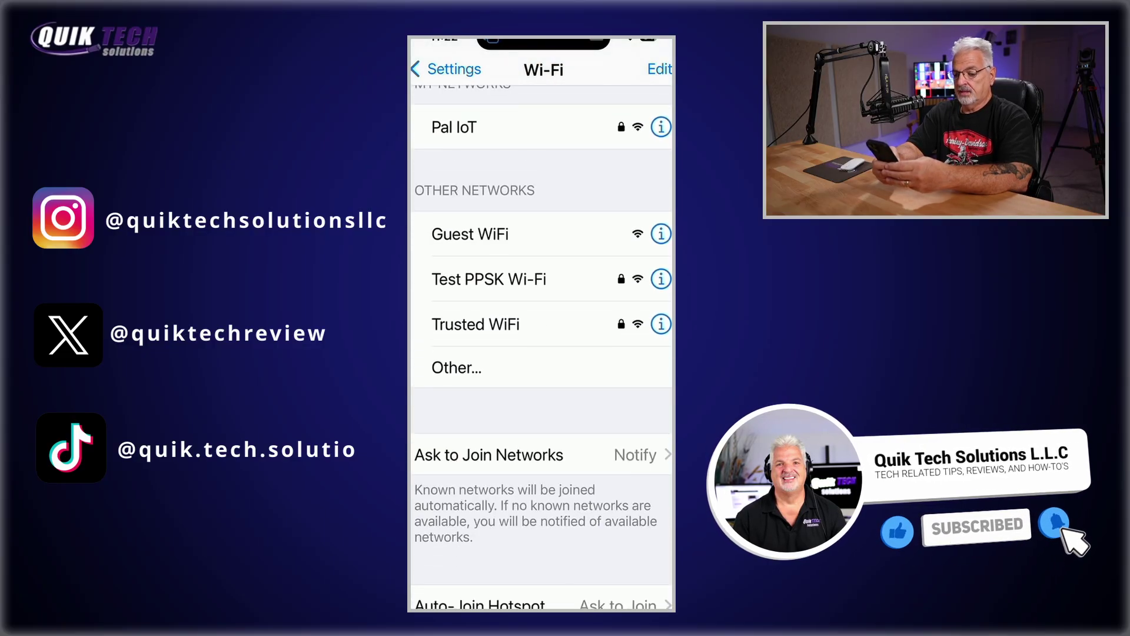
pyautogui.scroll(-2, 541, 324)
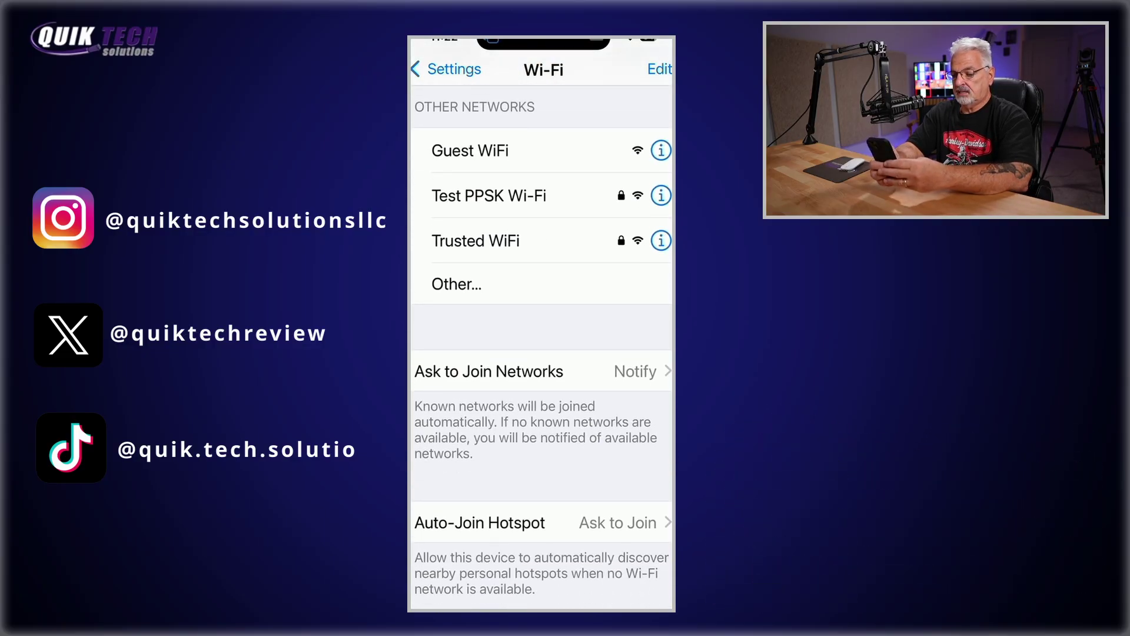
pyautogui.click(489, 195)
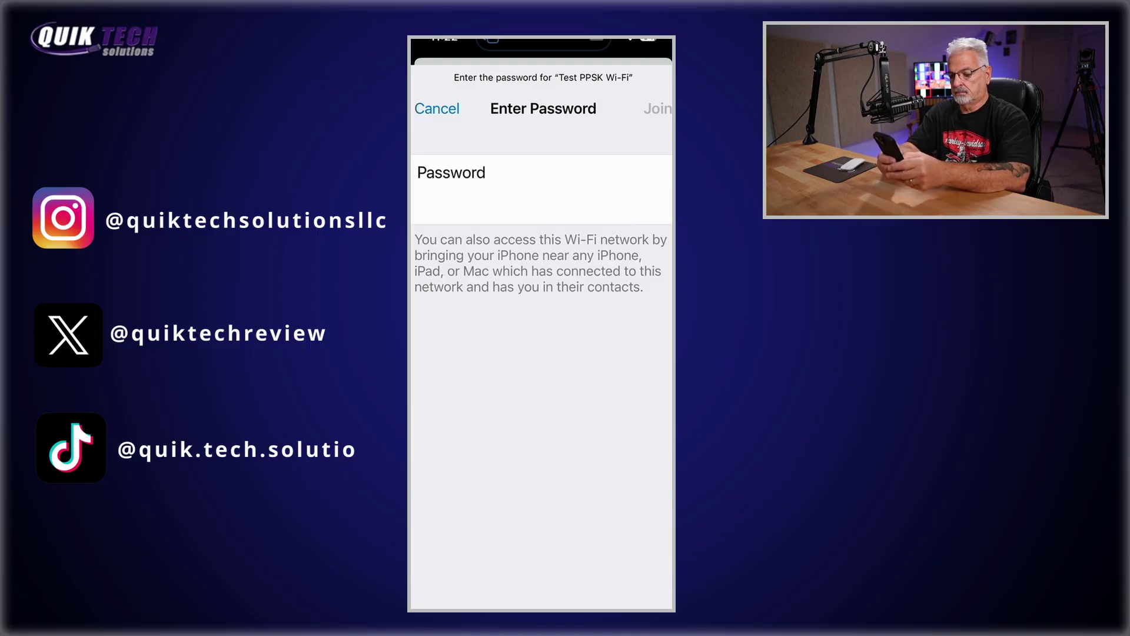
pyautogui.write('a')
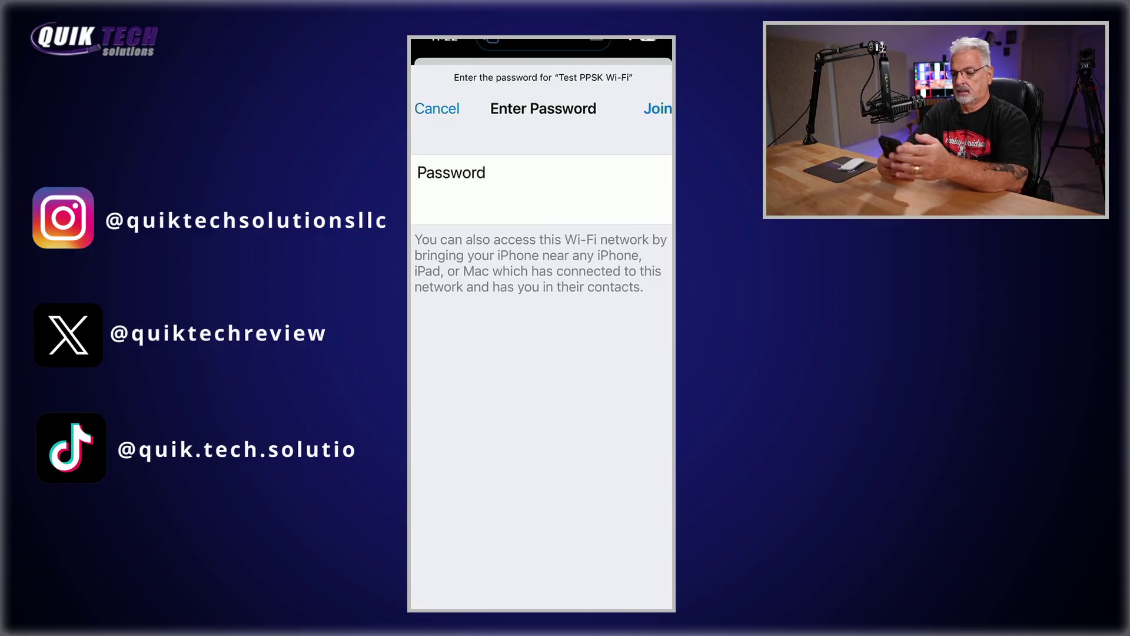
pyautogui.press('Return')
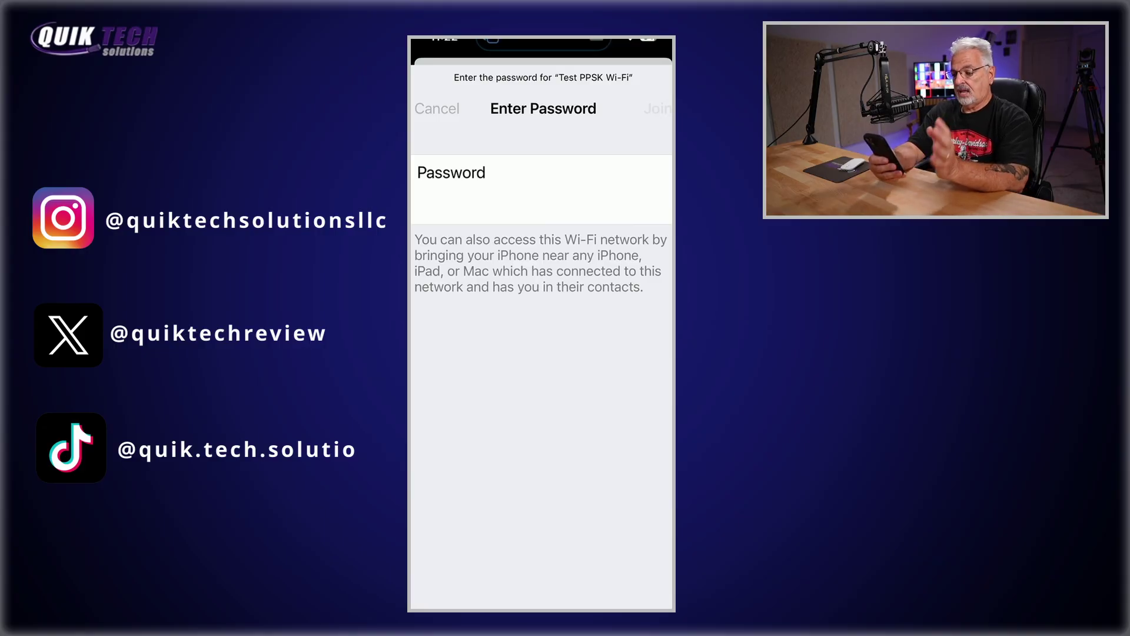
# Check the IPv4 address, subnet mask and router assigned to the phone on Test PPSK Wi-Fi, and return to the main settings.
pyautogui.click(660, 341)
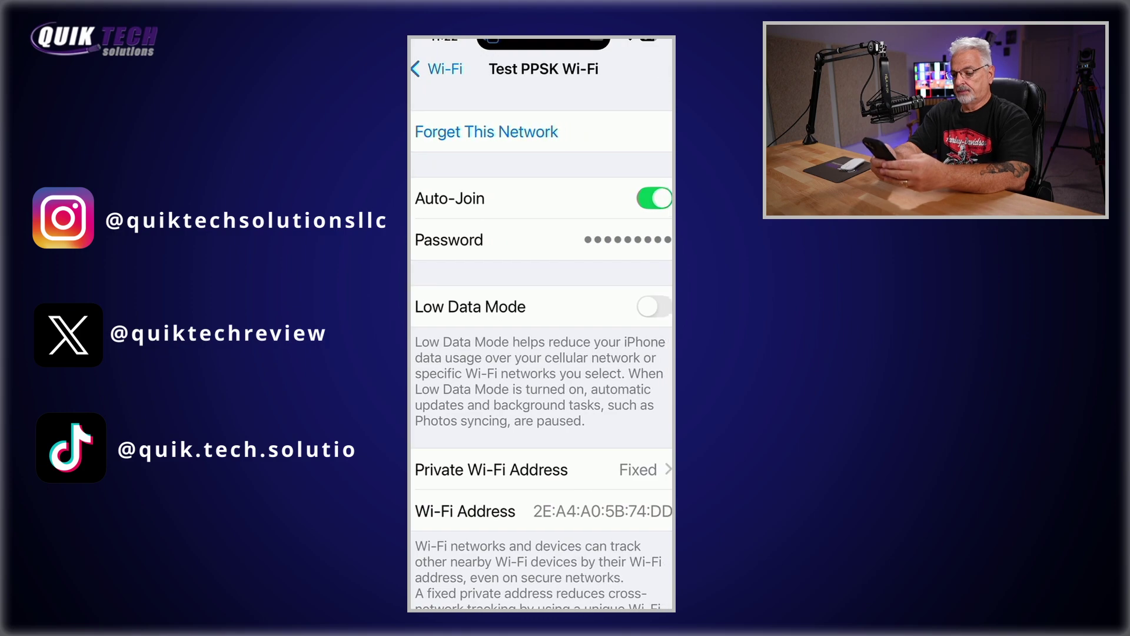
pyautogui.scroll(-5, 541, 323)
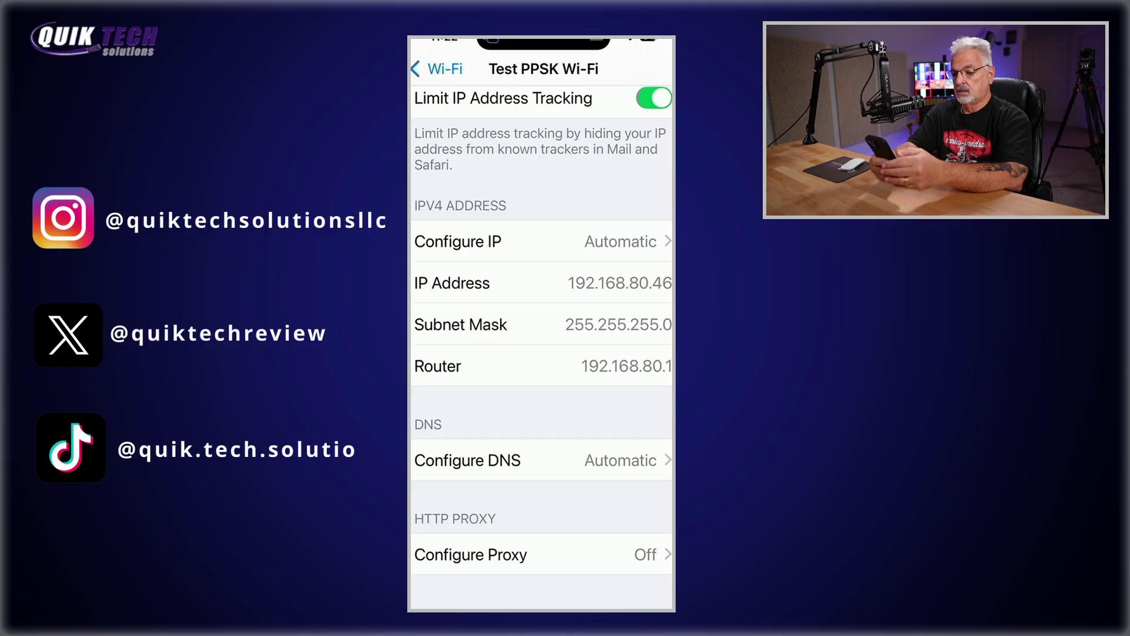
pyautogui.scroll(10, 542, 324)
pyautogui.click(436, 69)
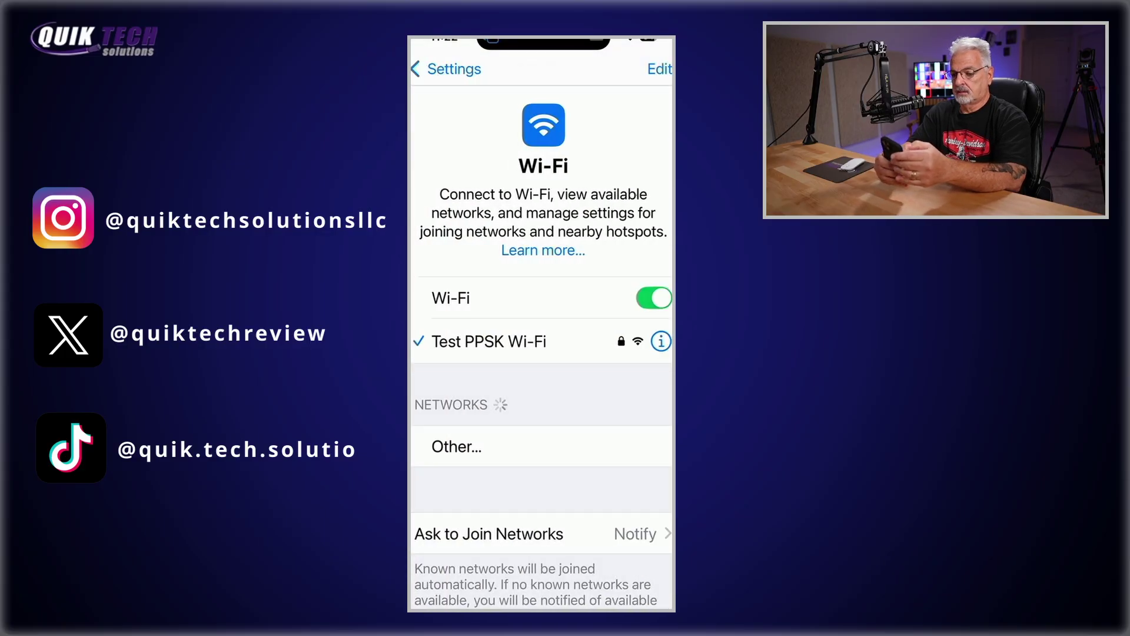
pyautogui.click(447, 69)
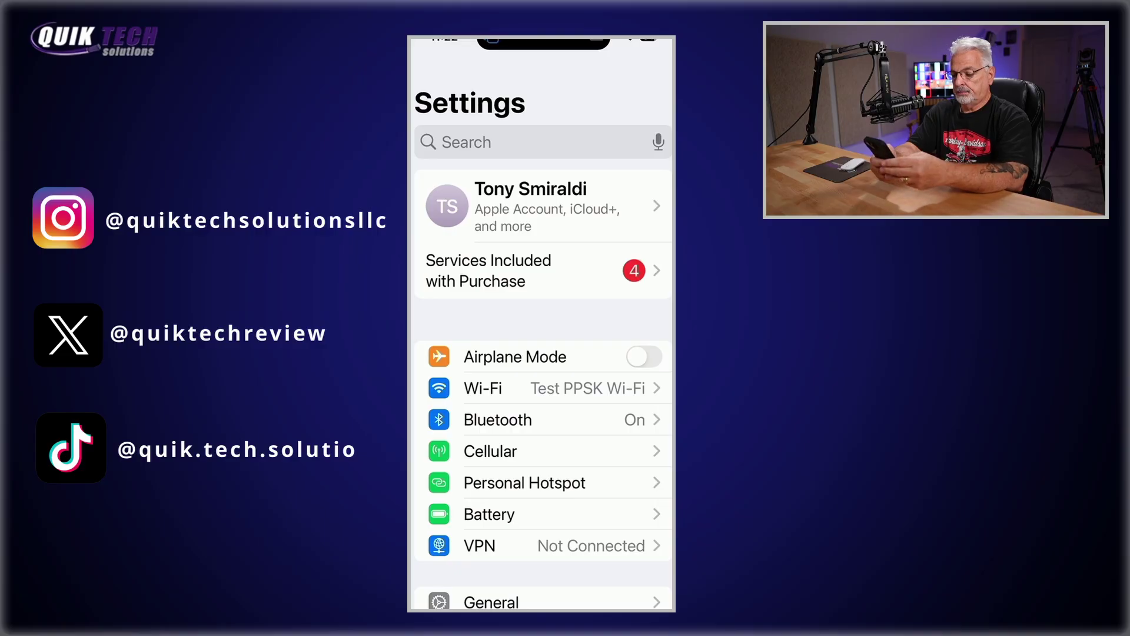
# Forget the Test PPSK Wi-Fi network in the phone's Wi-Fi settings.
pyautogui.click(482, 388)
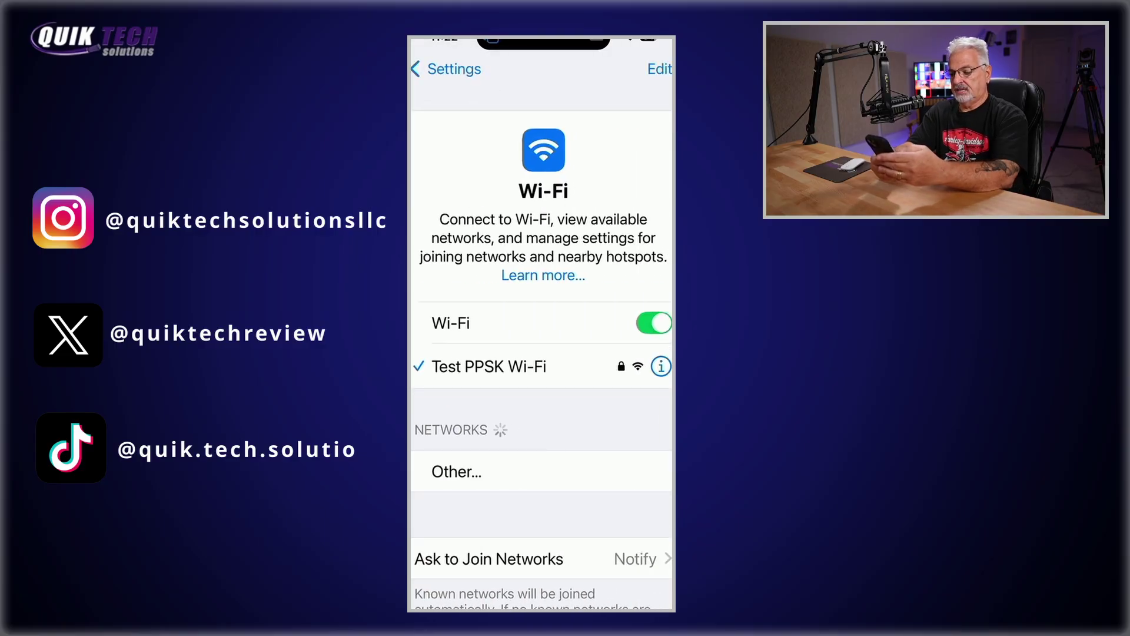
pyautogui.click(661, 366)
pyautogui.click(485, 132)
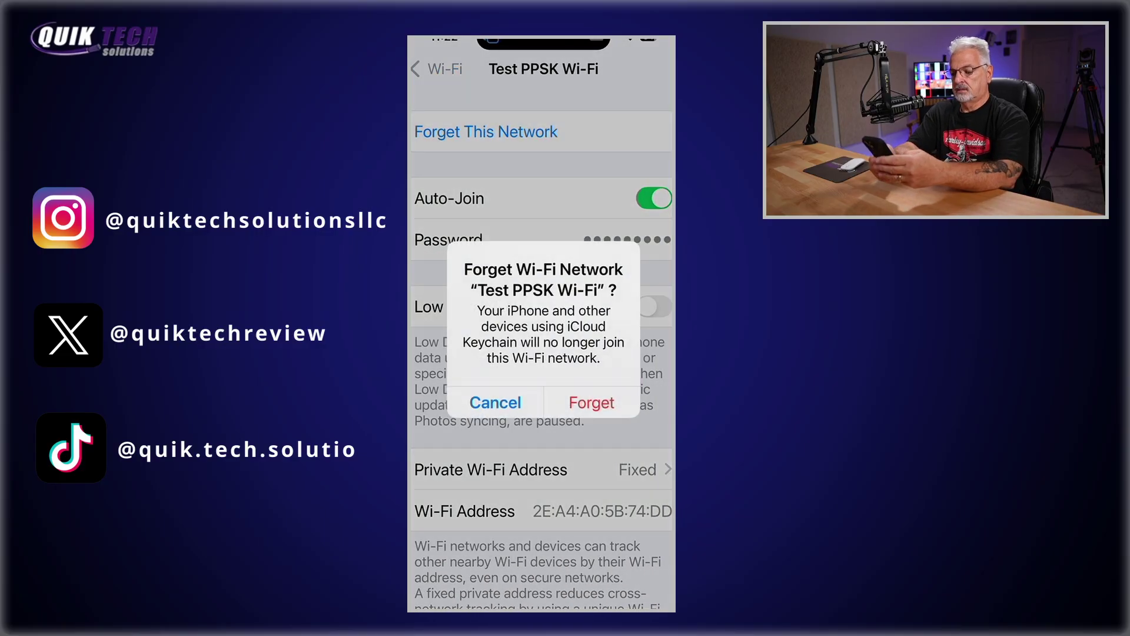
pyautogui.click(591, 402)
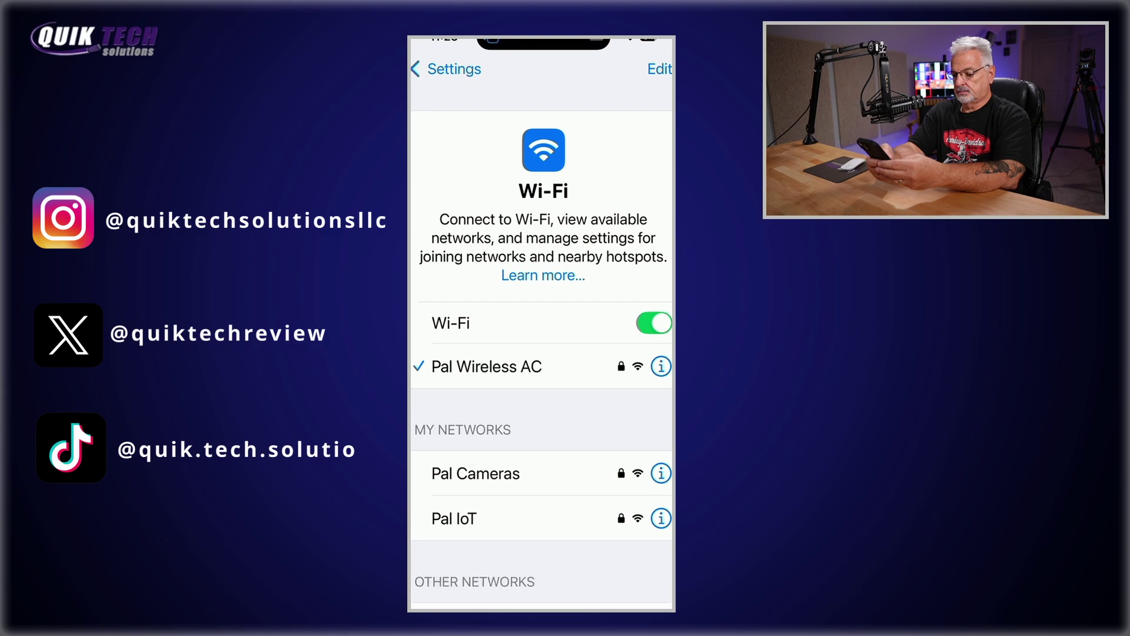
# Choose Test PPSK Wi-Fi among the other available networks to rejoin it with a password.
pyautogui.scroll(-6, 541, 347)
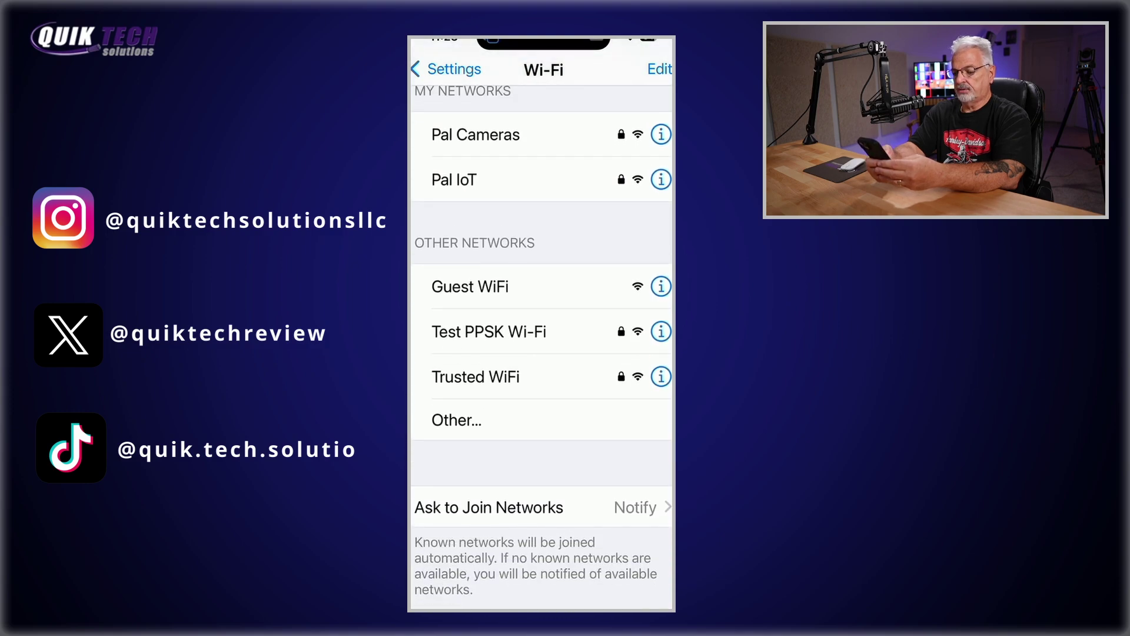
pyautogui.click(489, 331)
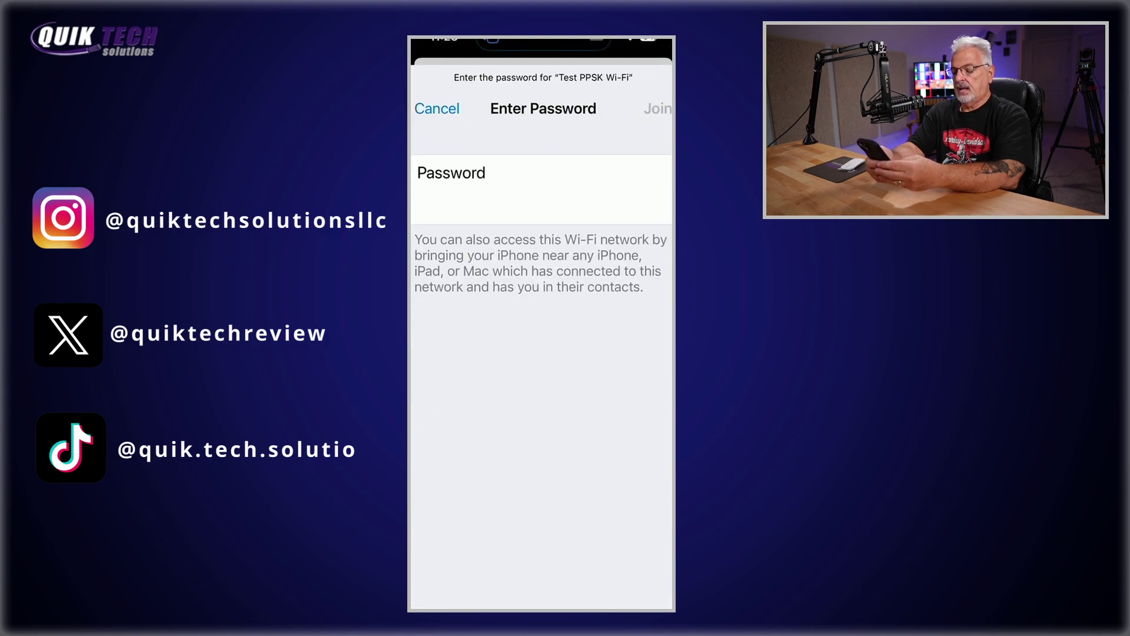